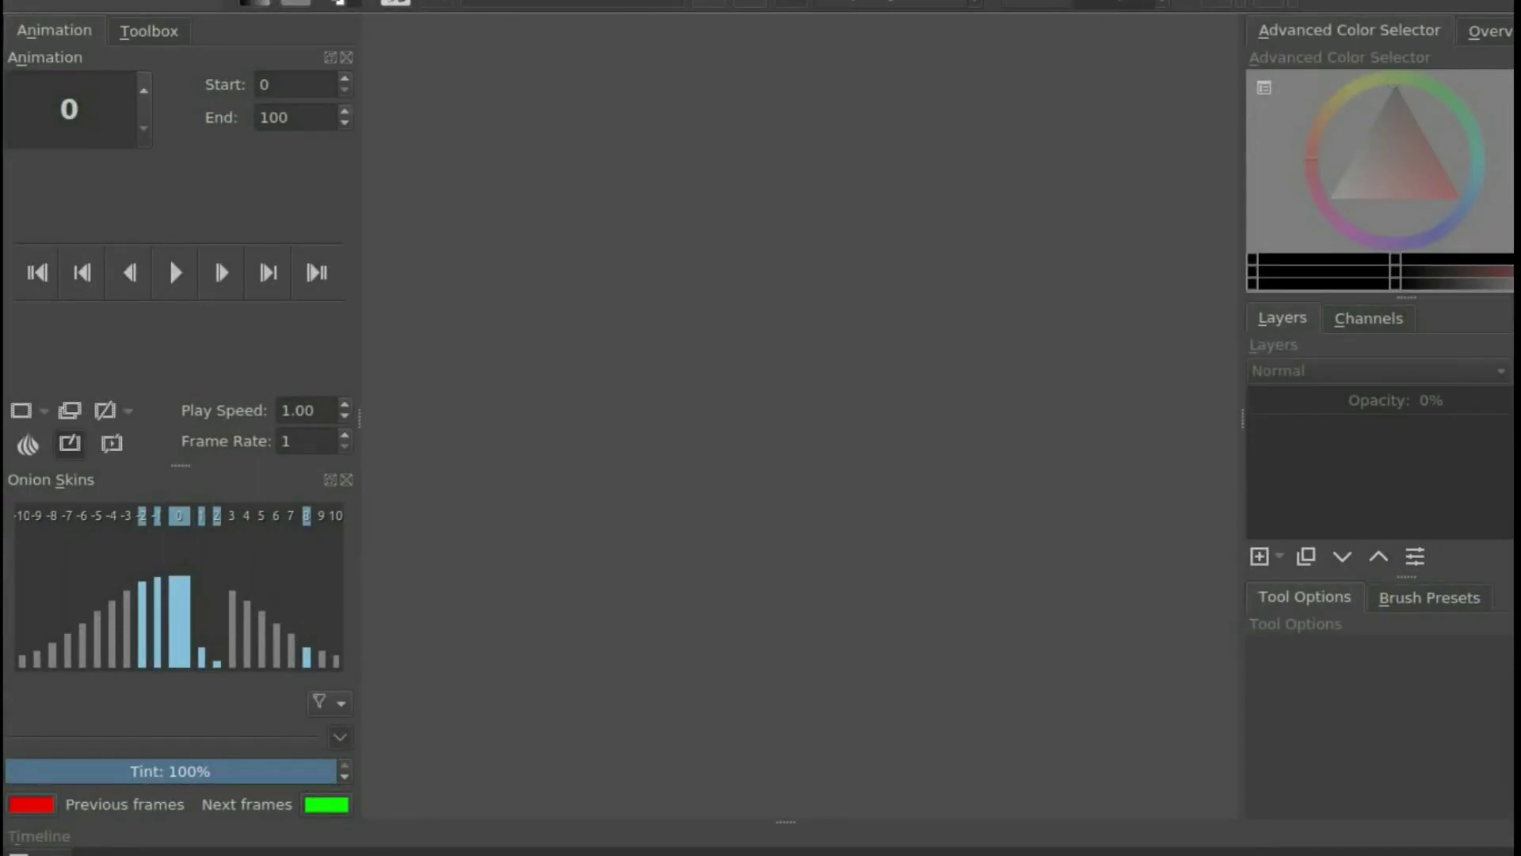
Create a new 1600×1200 Krita document with the default custom settings.
{"action": "key", "text": "alt+f"}
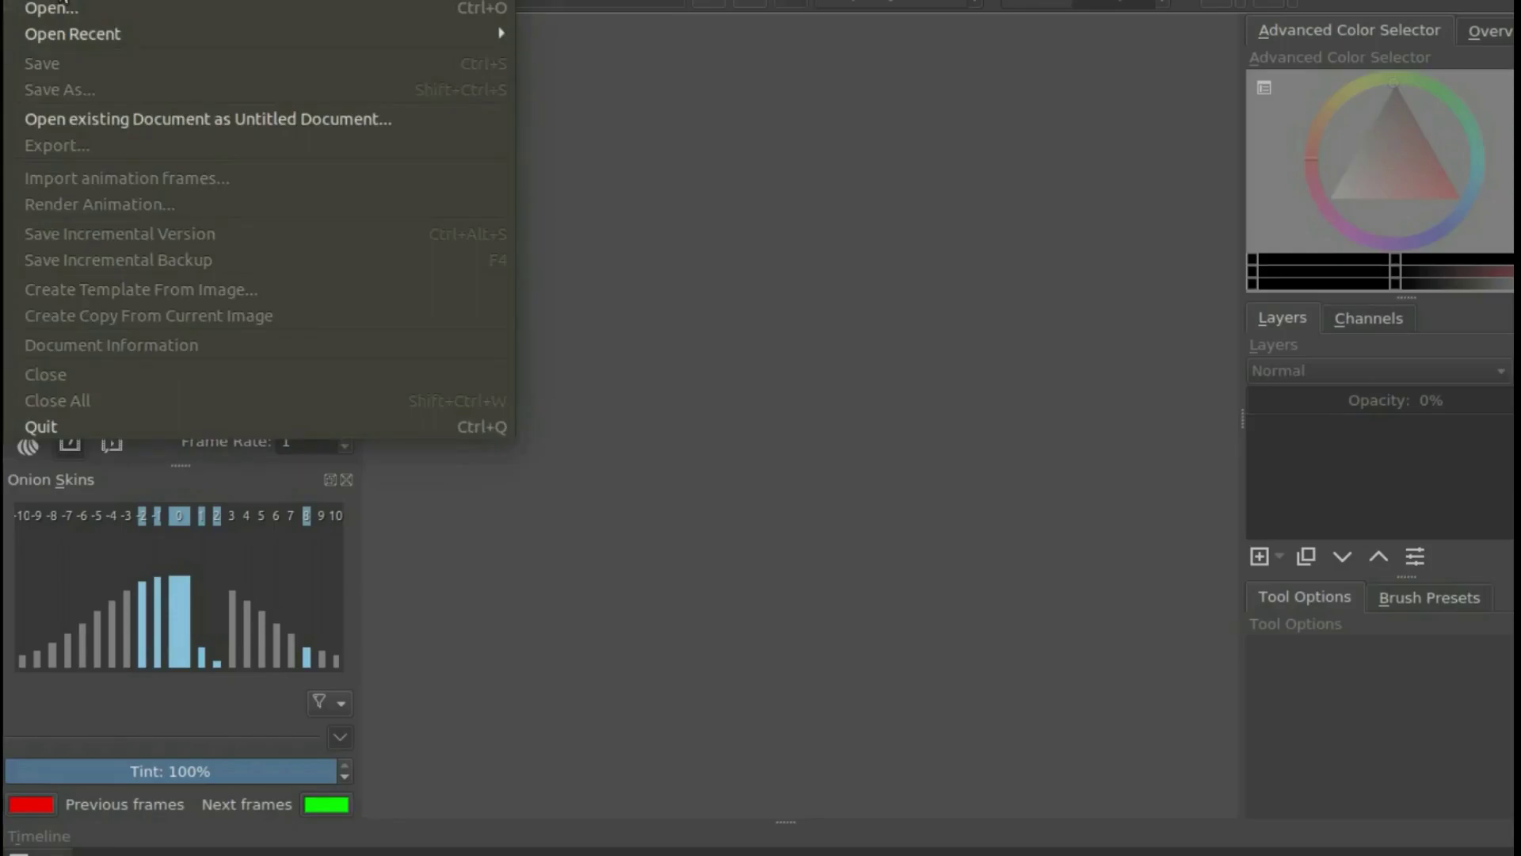
{"action": "key", "text": "n"}
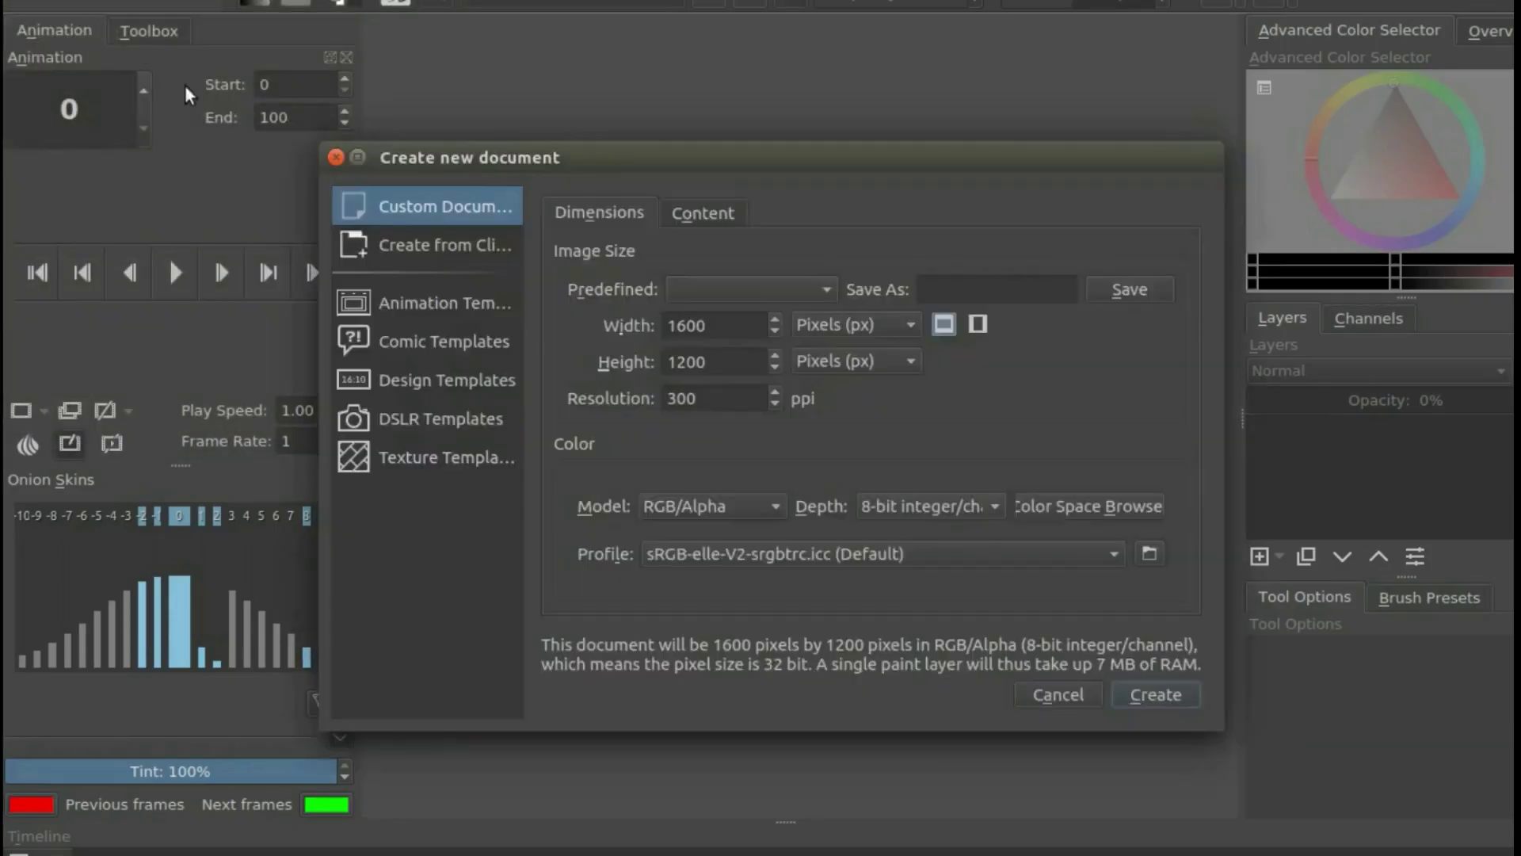
{"action": "left_click", "coordinate": [1170, 697]}
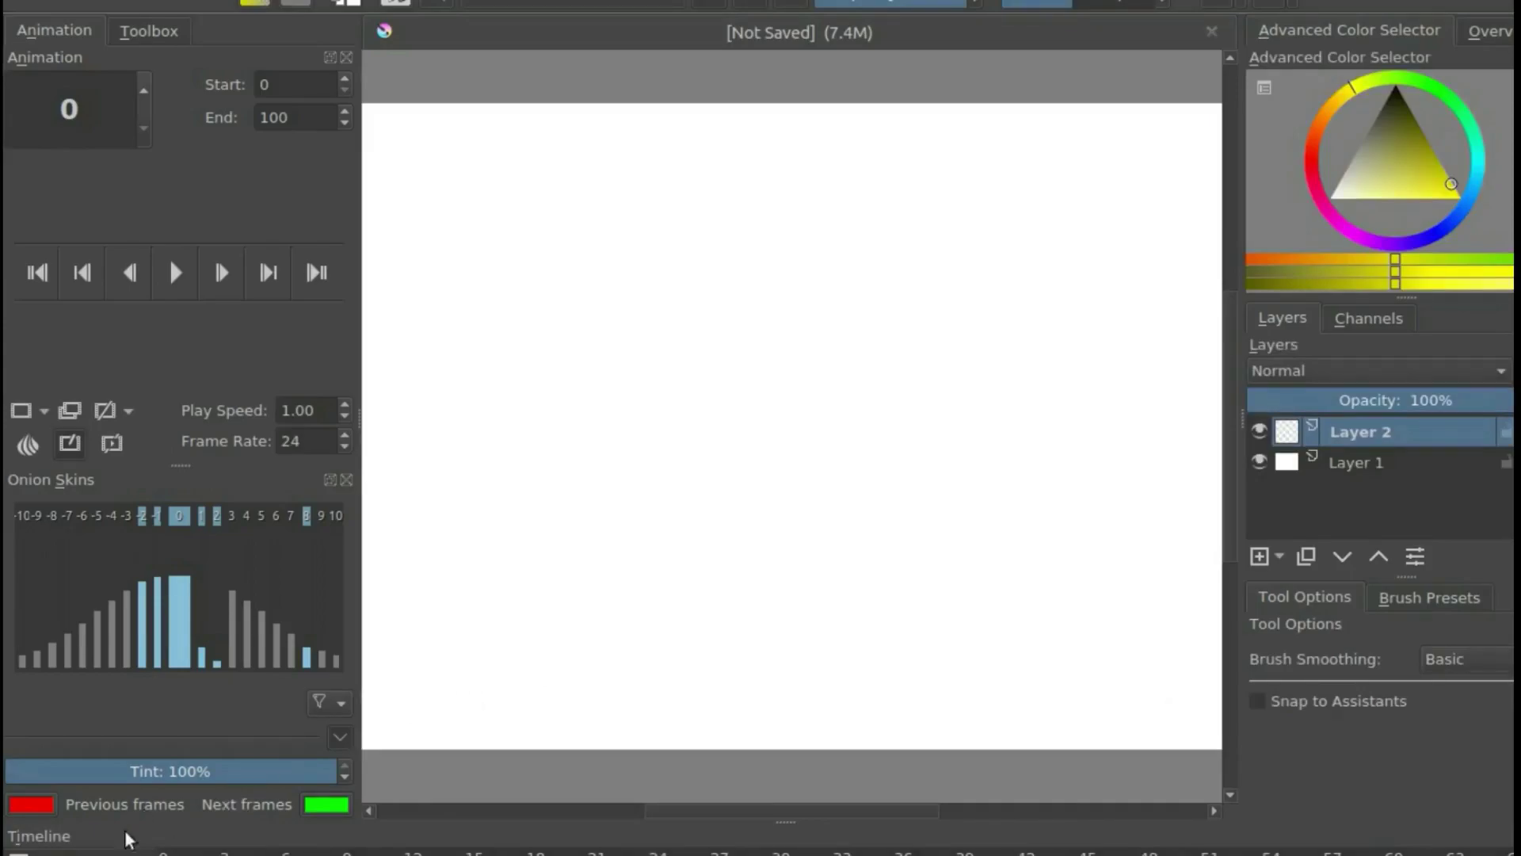
Import 7th_Floor_Tango.mp3 from the Music folder as the animation's audio track.
{"action": "left_click", "coordinate": [48, 853]}
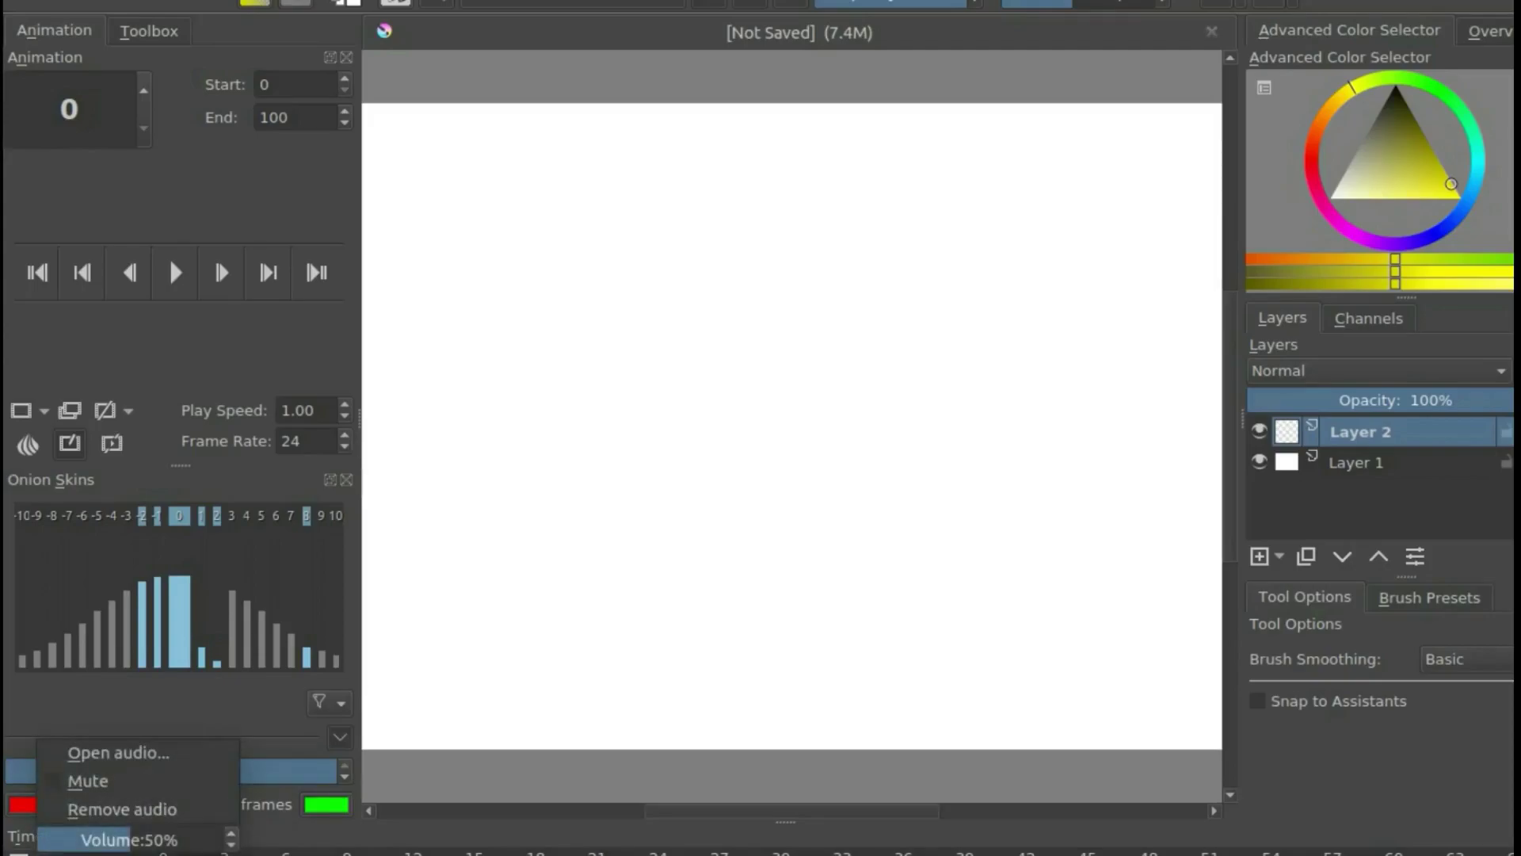
{"action": "left_click", "coordinate": [102, 752]}
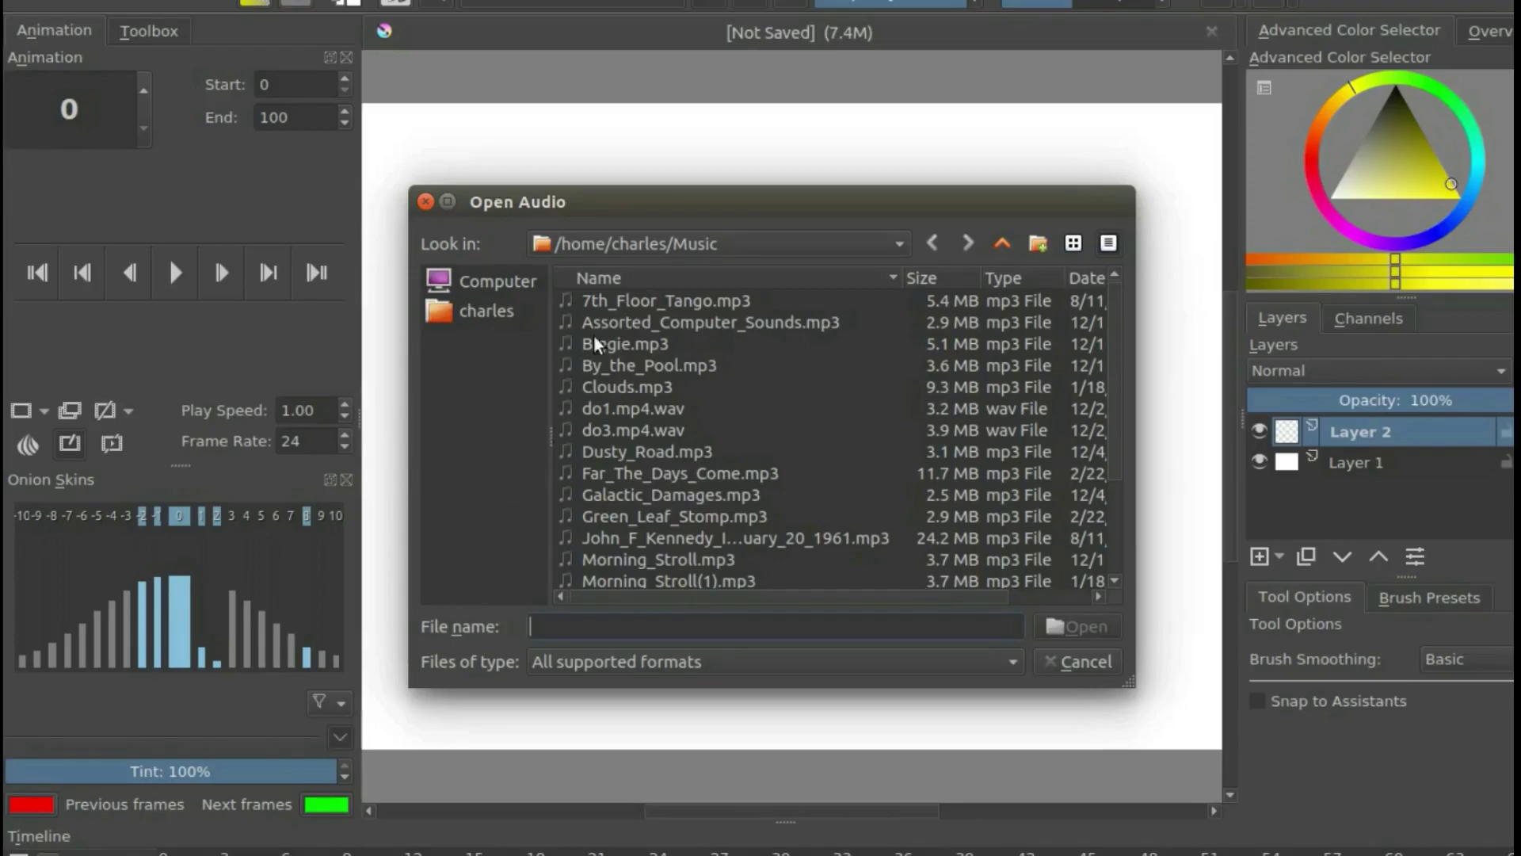
{"action": "left_click", "coordinate": [634, 300]}
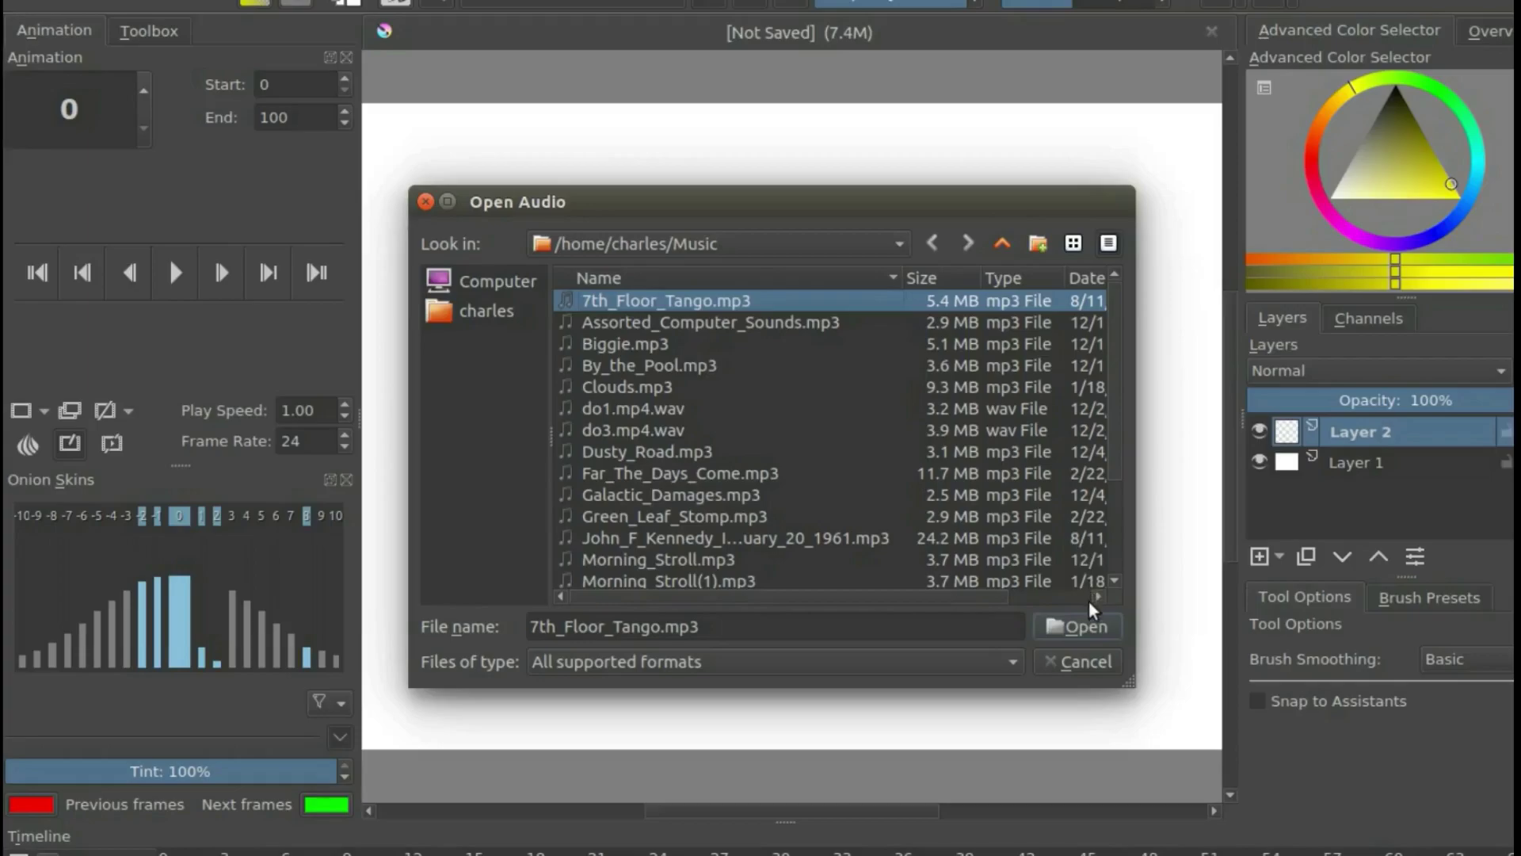
{"action": "left_click", "coordinate": [1078, 628]}
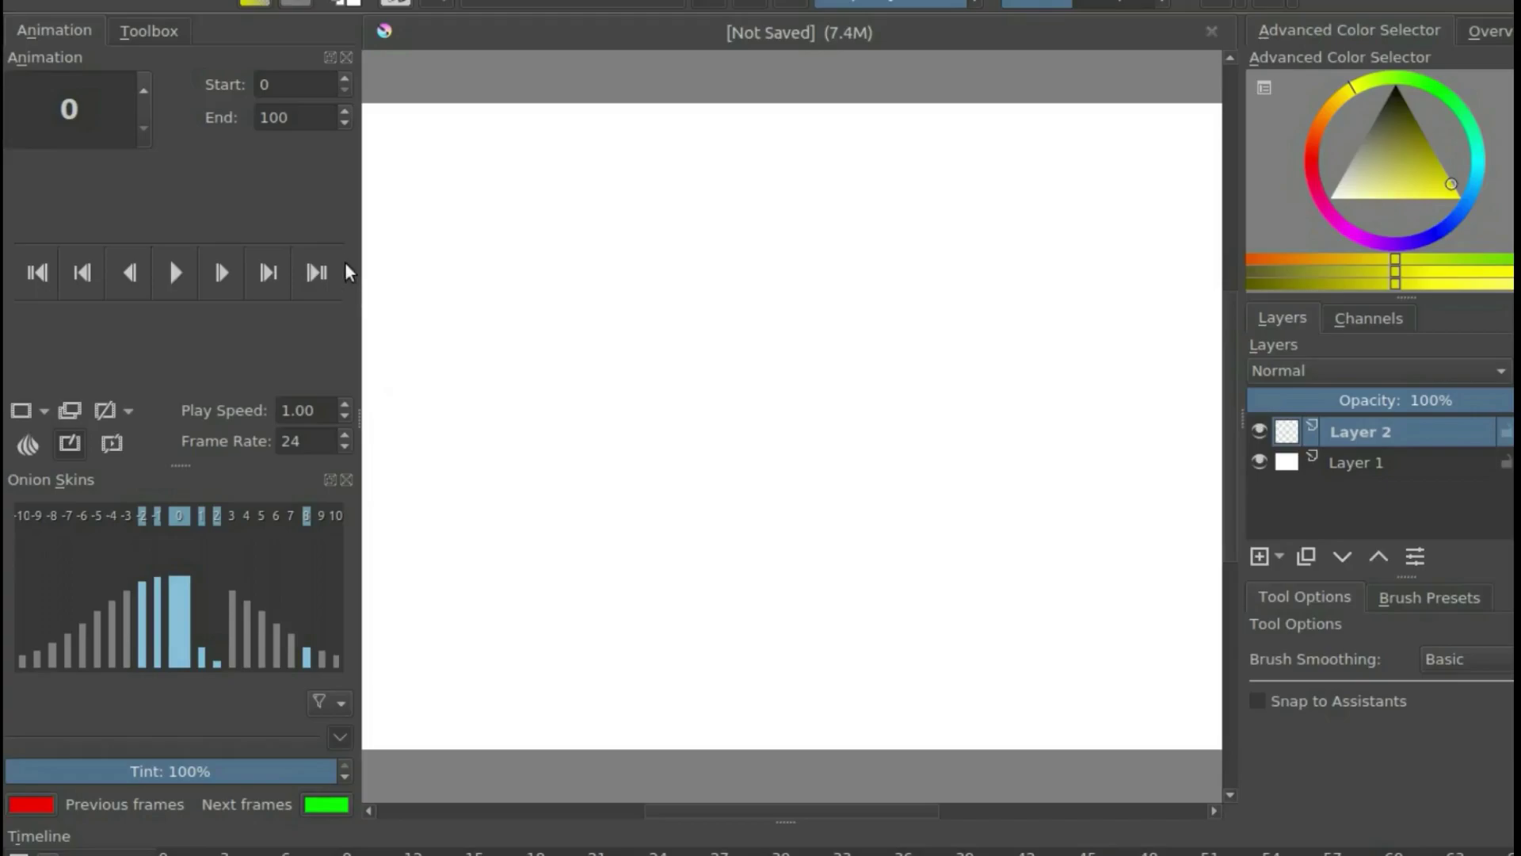
Play the animation briefly to test the imported audio, then stop playback.
{"action": "left_click", "coordinate": [175, 273]}
{"action": "left_click", "coordinate": [175, 272]}
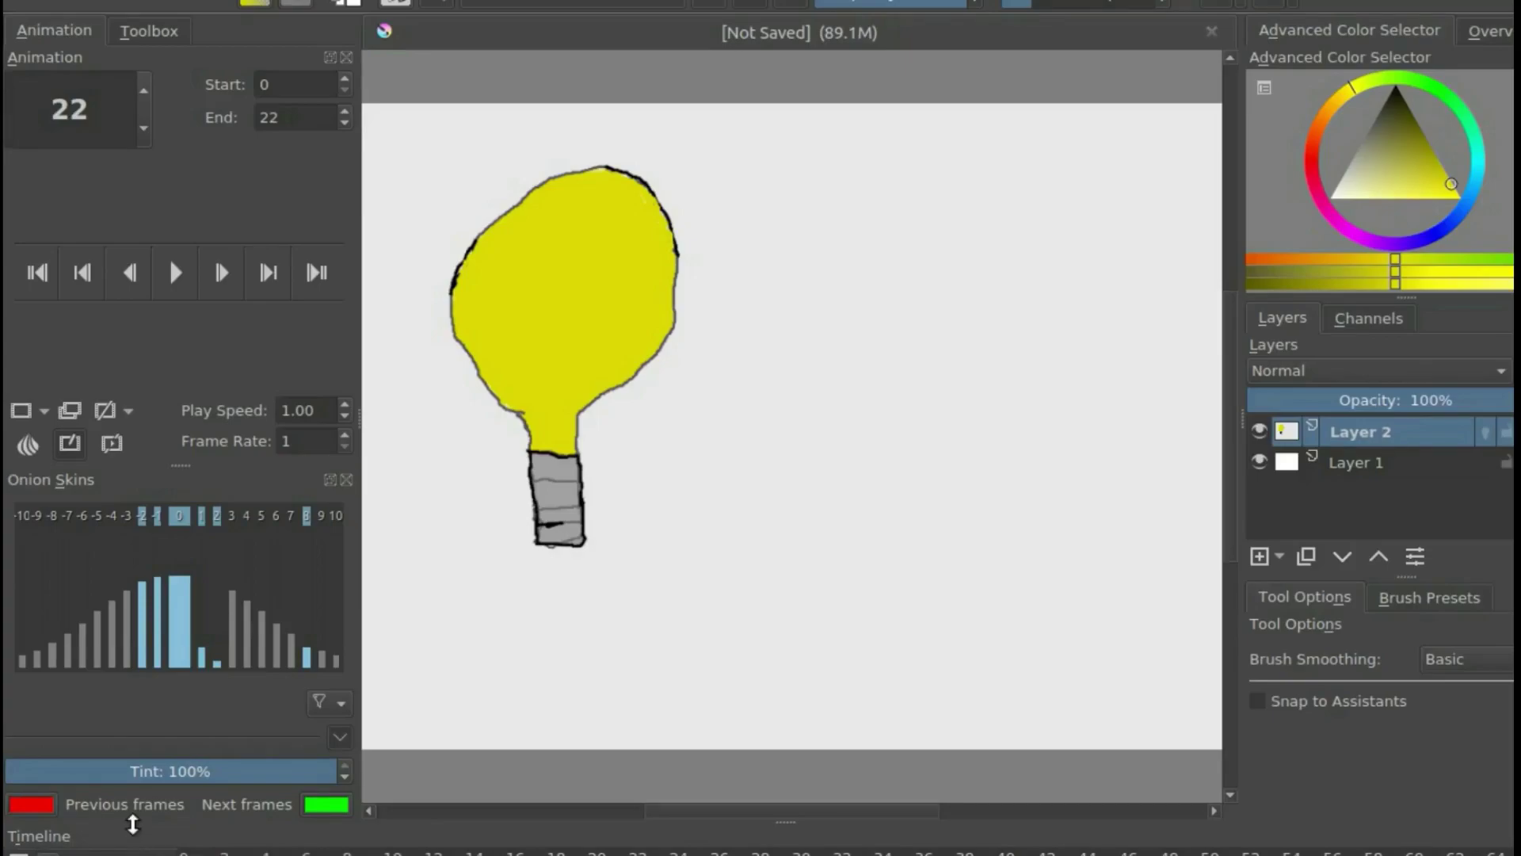
{"action": "key", "text": "Left"}
{"action": "key", "text": "Left"}
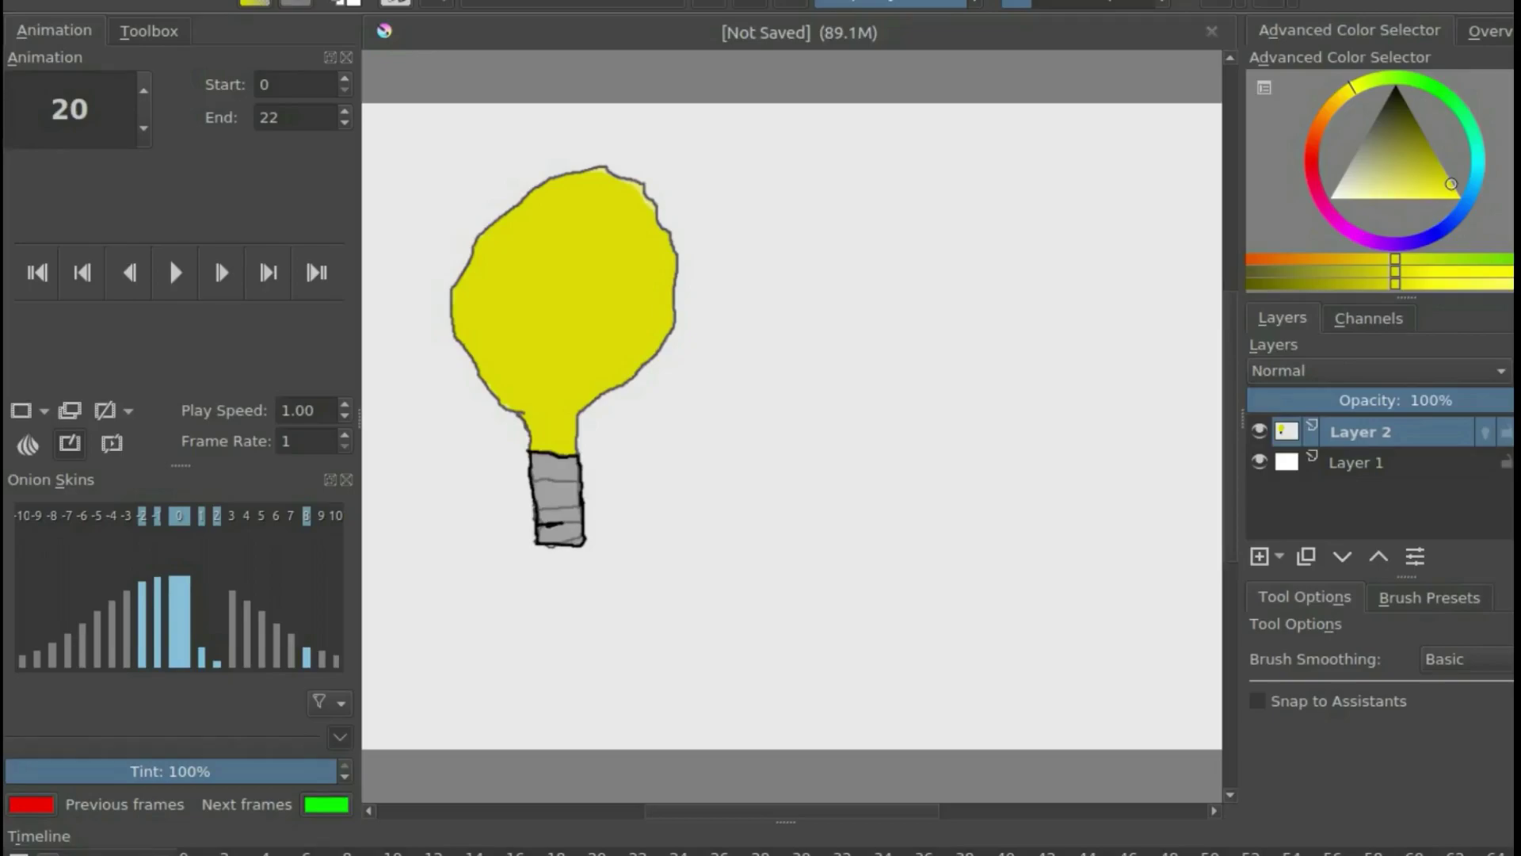
{"action": "key", "text": "Left"}
{"action": "key", "text": "Left"}
{"action": "key", "text": "Left"}
{"action": "key", "text": "Left"}
{"action": "key", "text": "Left"}
{"action": "key", "text": "Left"}
{"action": "key", "text": "Left"}
{"action": "key", "text": "Left"}
{"action": "key", "text": "Left"}
{"action": "key", "text": "Left"}
{"action": "key", "text": "Left"}
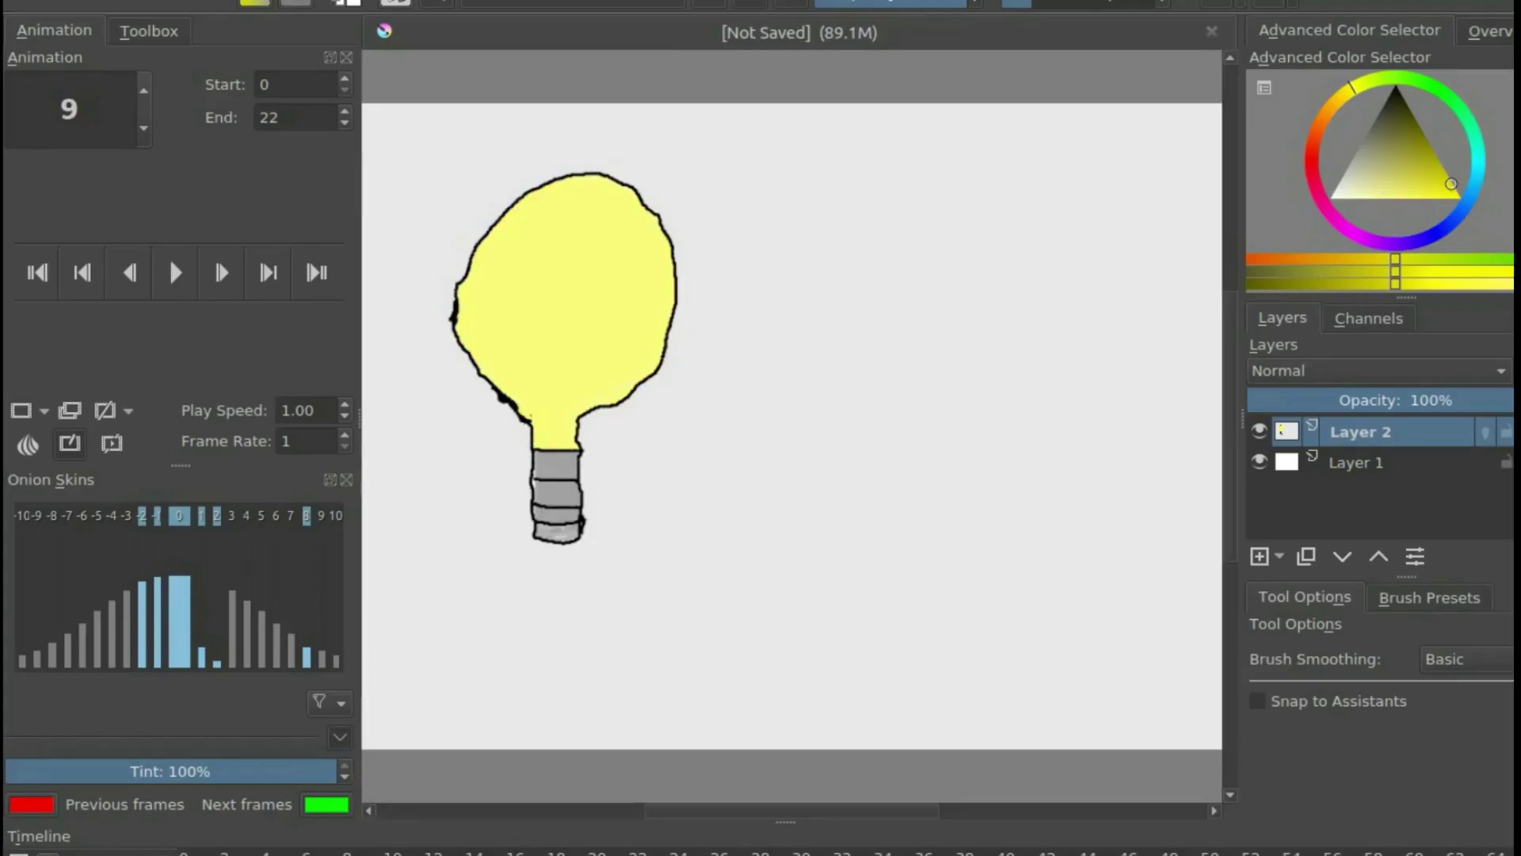
{"action": "key", "text": "Left"}
{"action": "key", "text": "Left"}
{"action": "key", "text": "Left"}
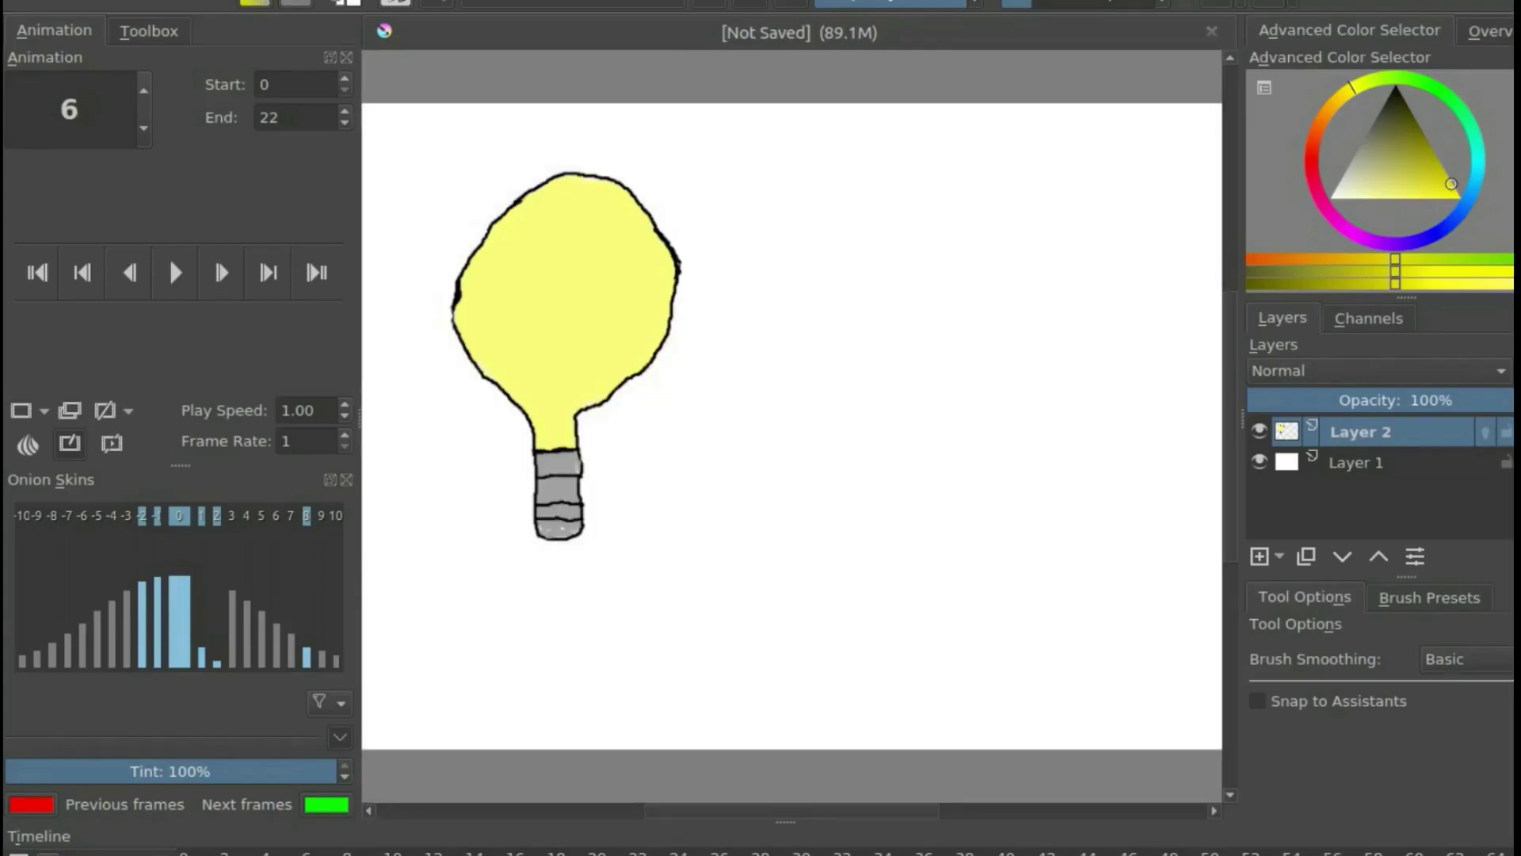
{"action": "key", "text": "Left"}
{"action": "key", "text": "Left"}
{"action": "key", "text": "Left"}
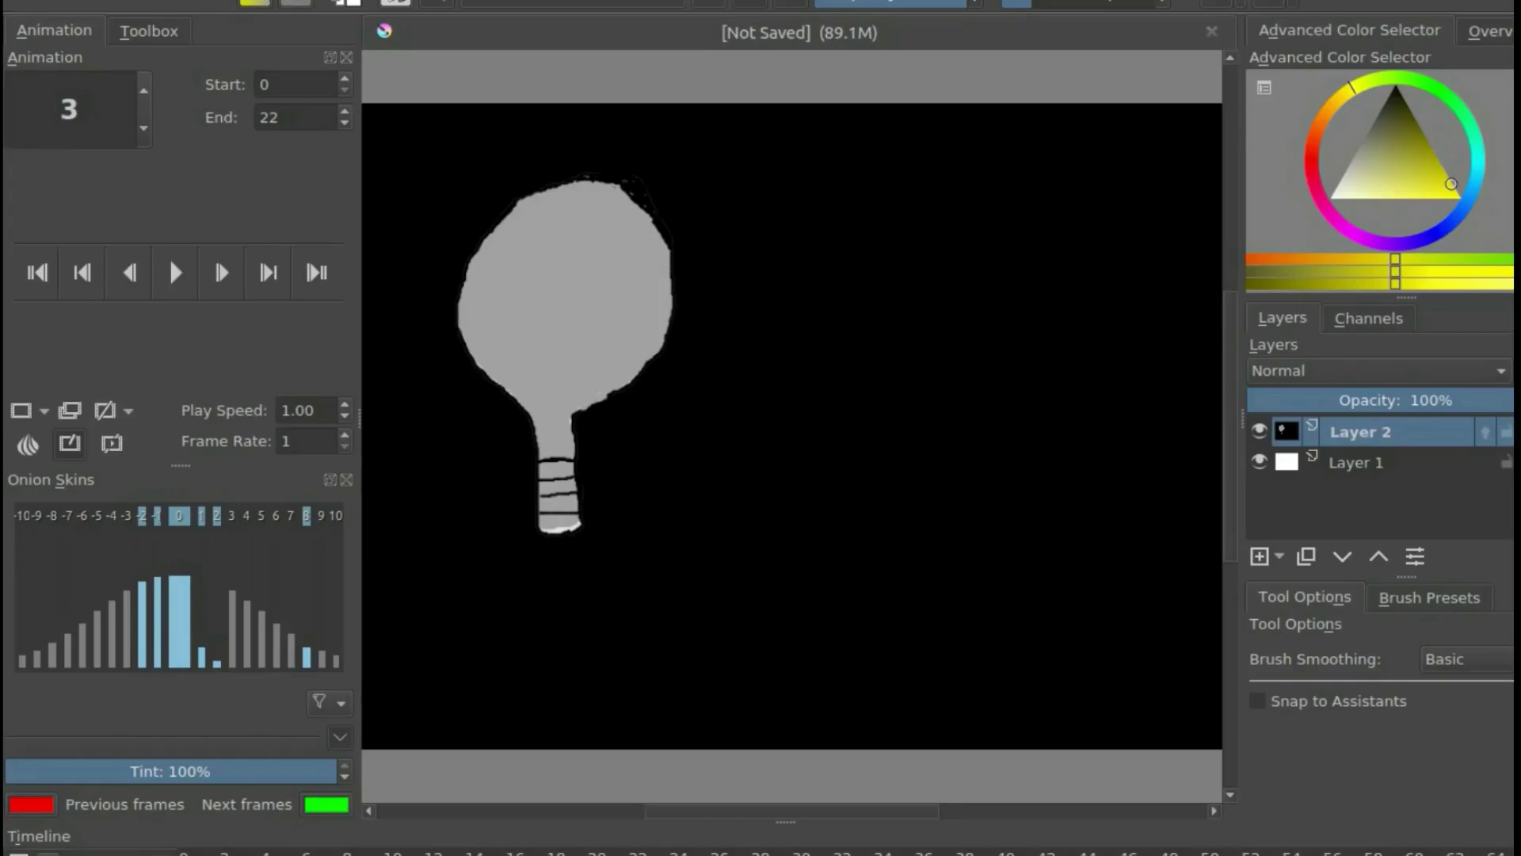
{"action": "key", "text": "Left"}
{"action": "key", "text": "Left"}
{"action": "key", "text": "Left"}
{"action": "key", "text": "Left"}
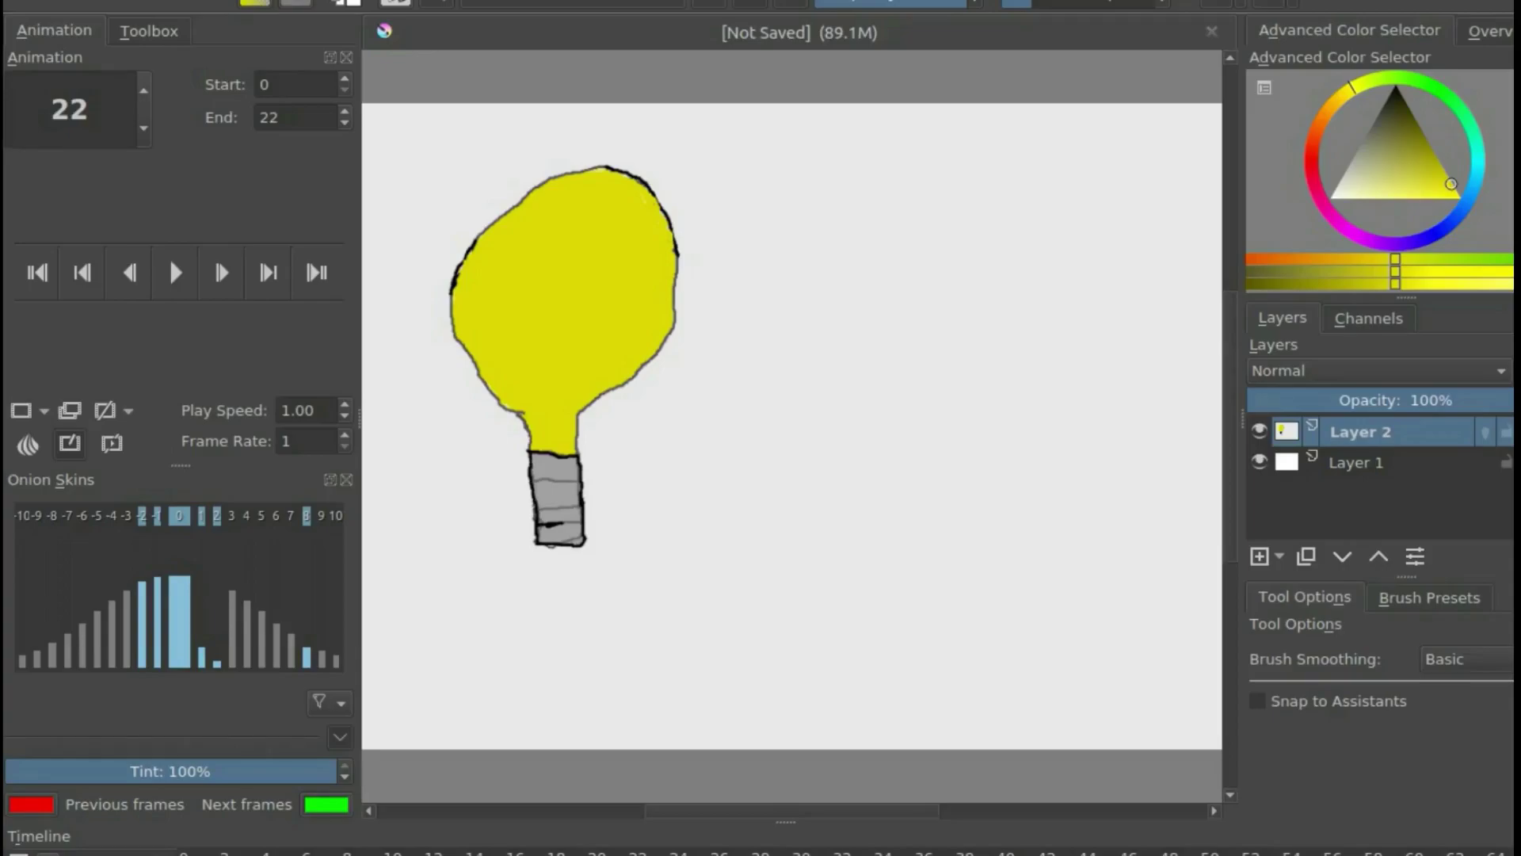
{"action": "key", "text": "alt+f"}
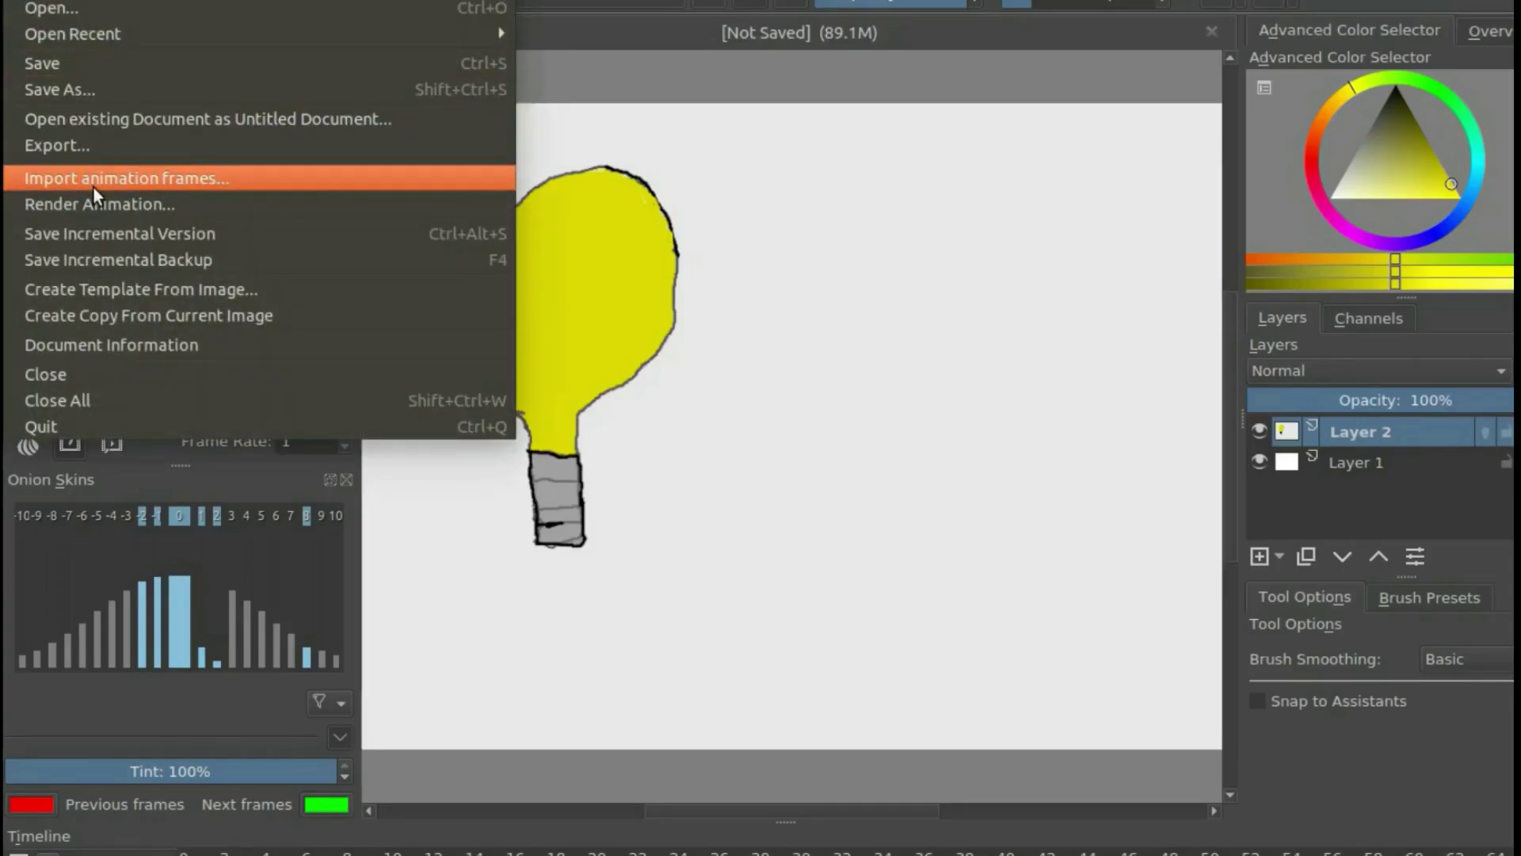
{"action": "left_click", "coordinate": [109, 206]}
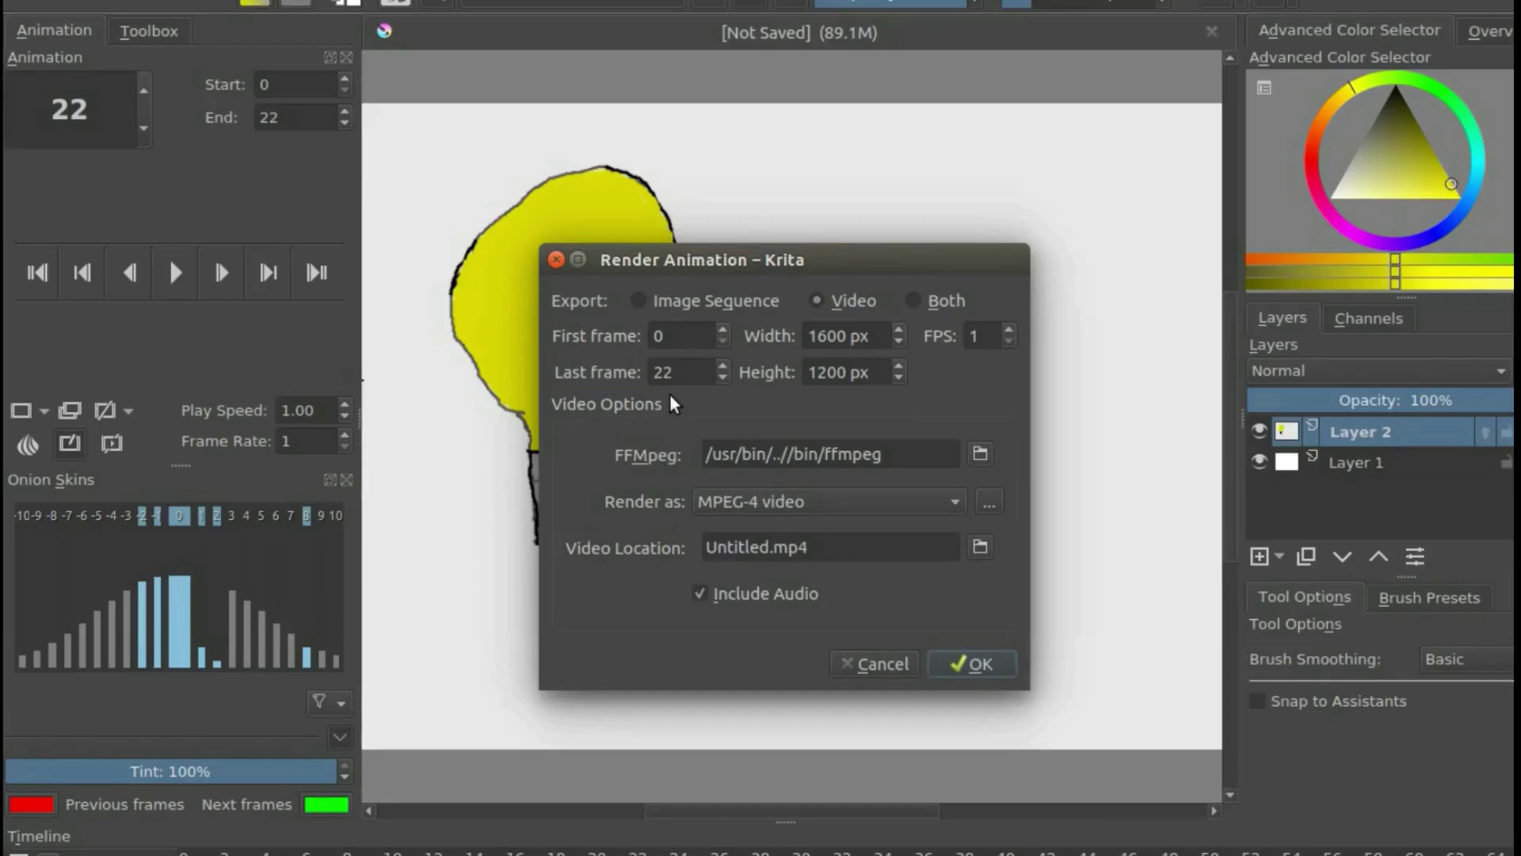
{"action": "left_click", "coordinate": [878, 664]}
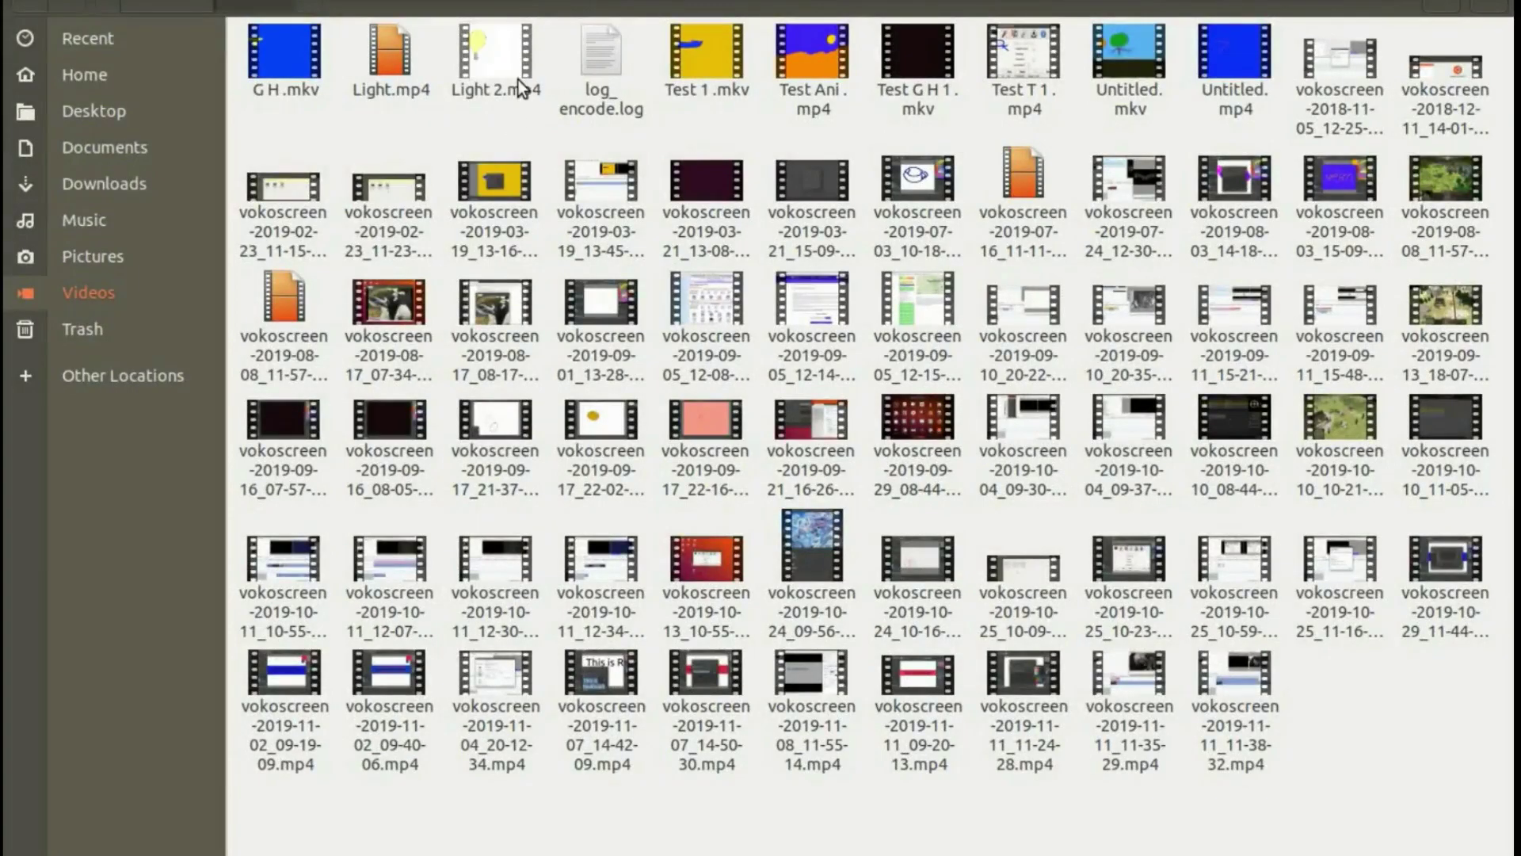
Inspect the file properties of Light.mp4 and Light 2.mp4 in the Videos folder.
{"action": "right_click", "coordinate": [385, 70]}
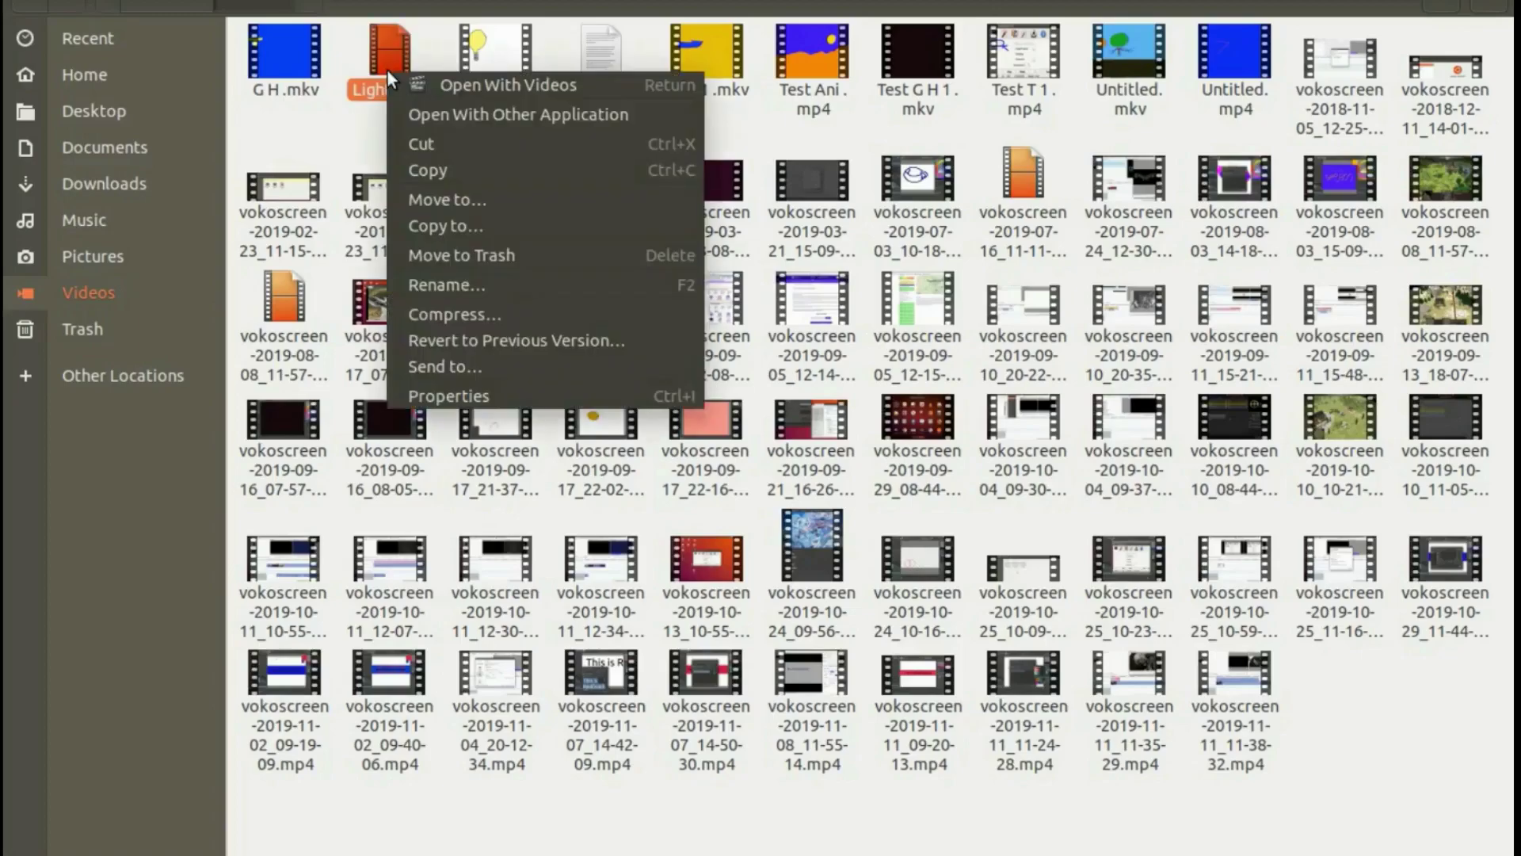
{"action": "left_click", "coordinate": [454, 396]}
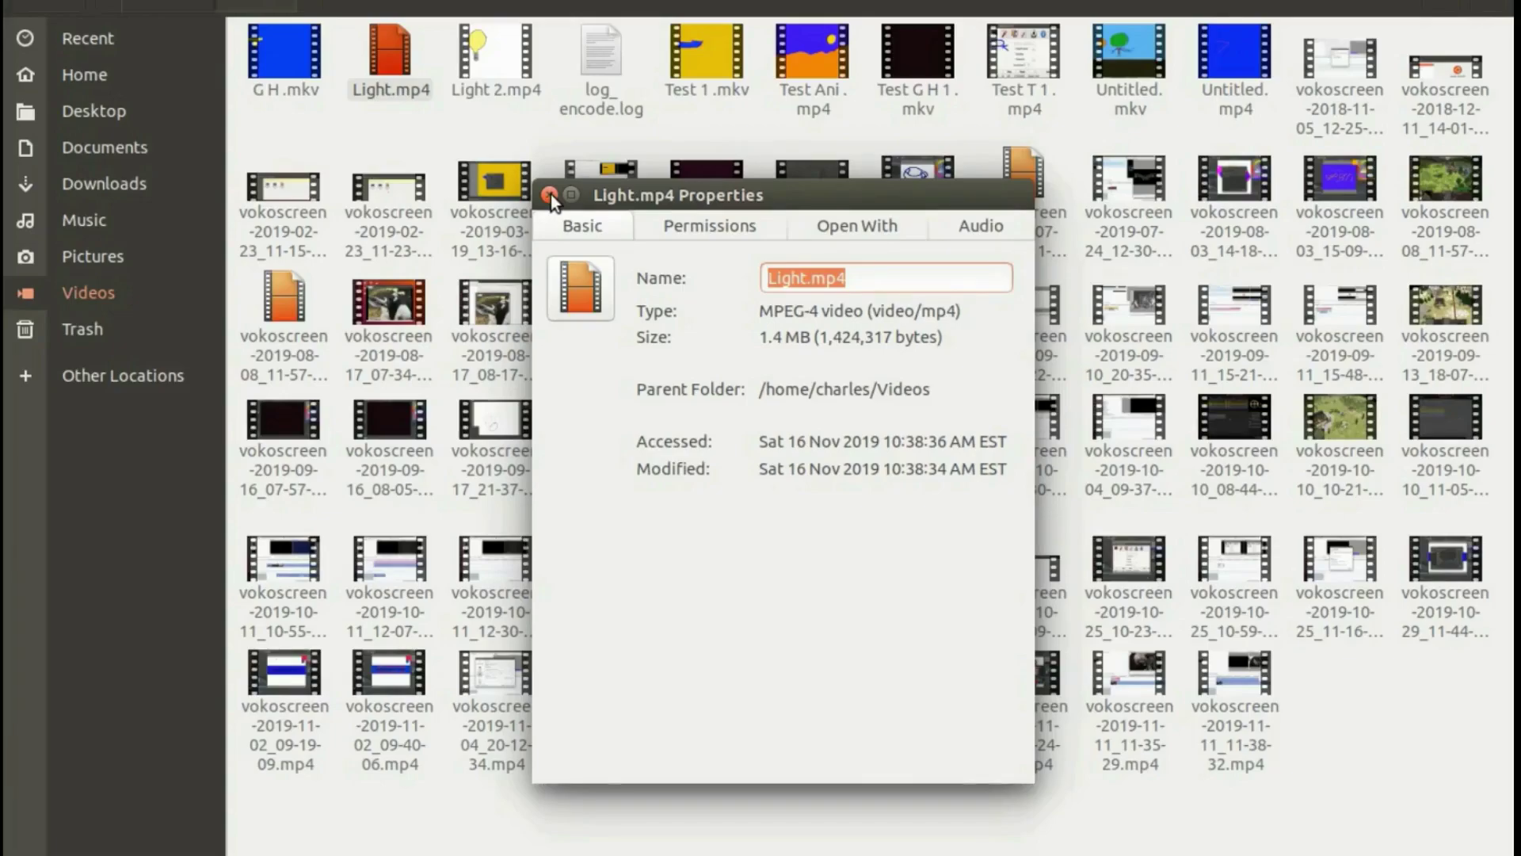
{"action": "left_click", "coordinate": [549, 193]}
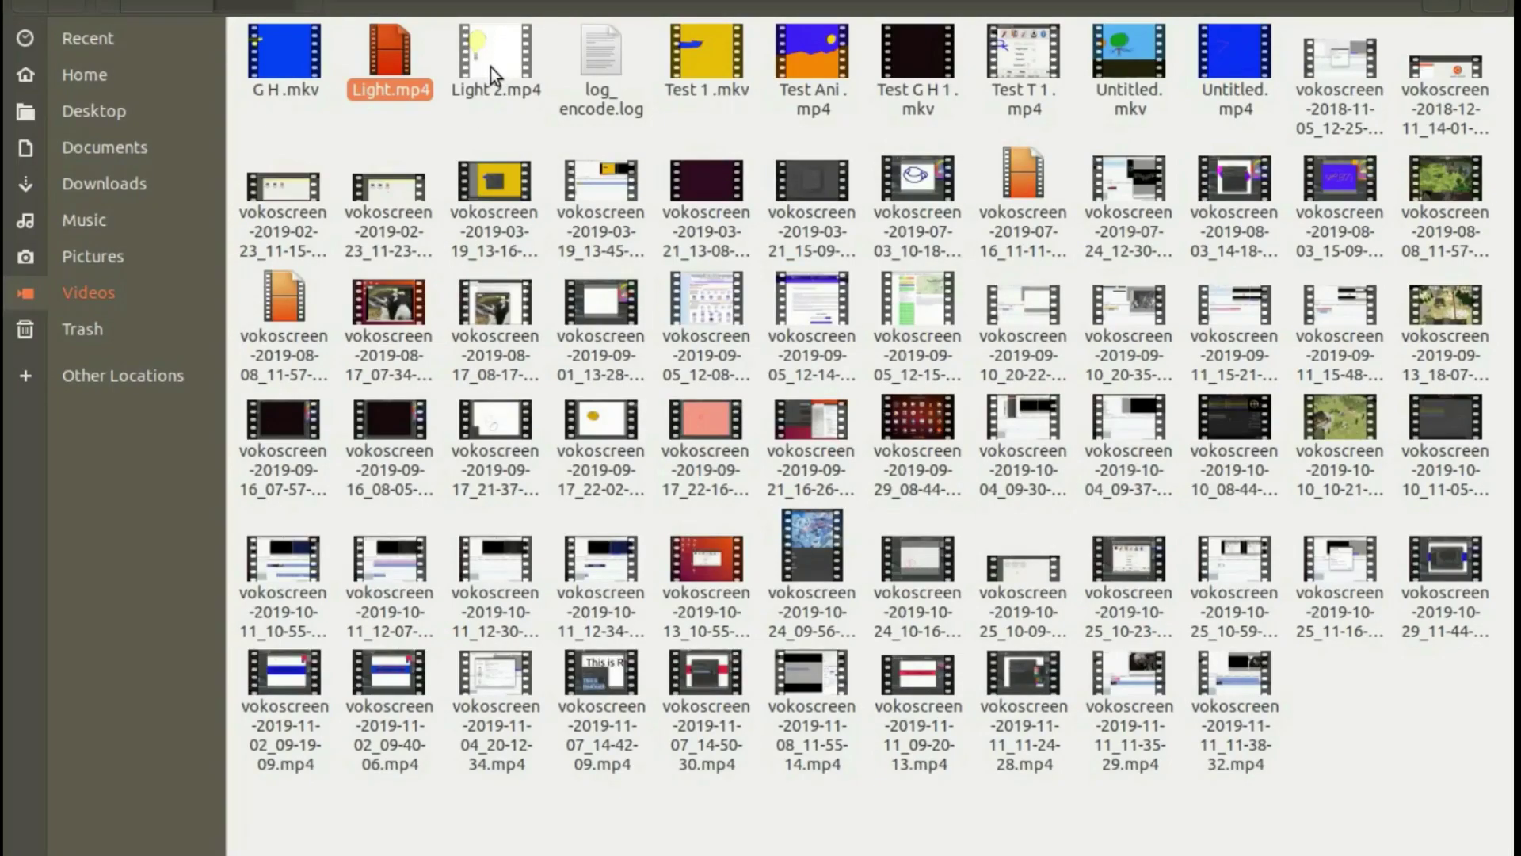
{"action": "right_click", "coordinate": [491, 68]}
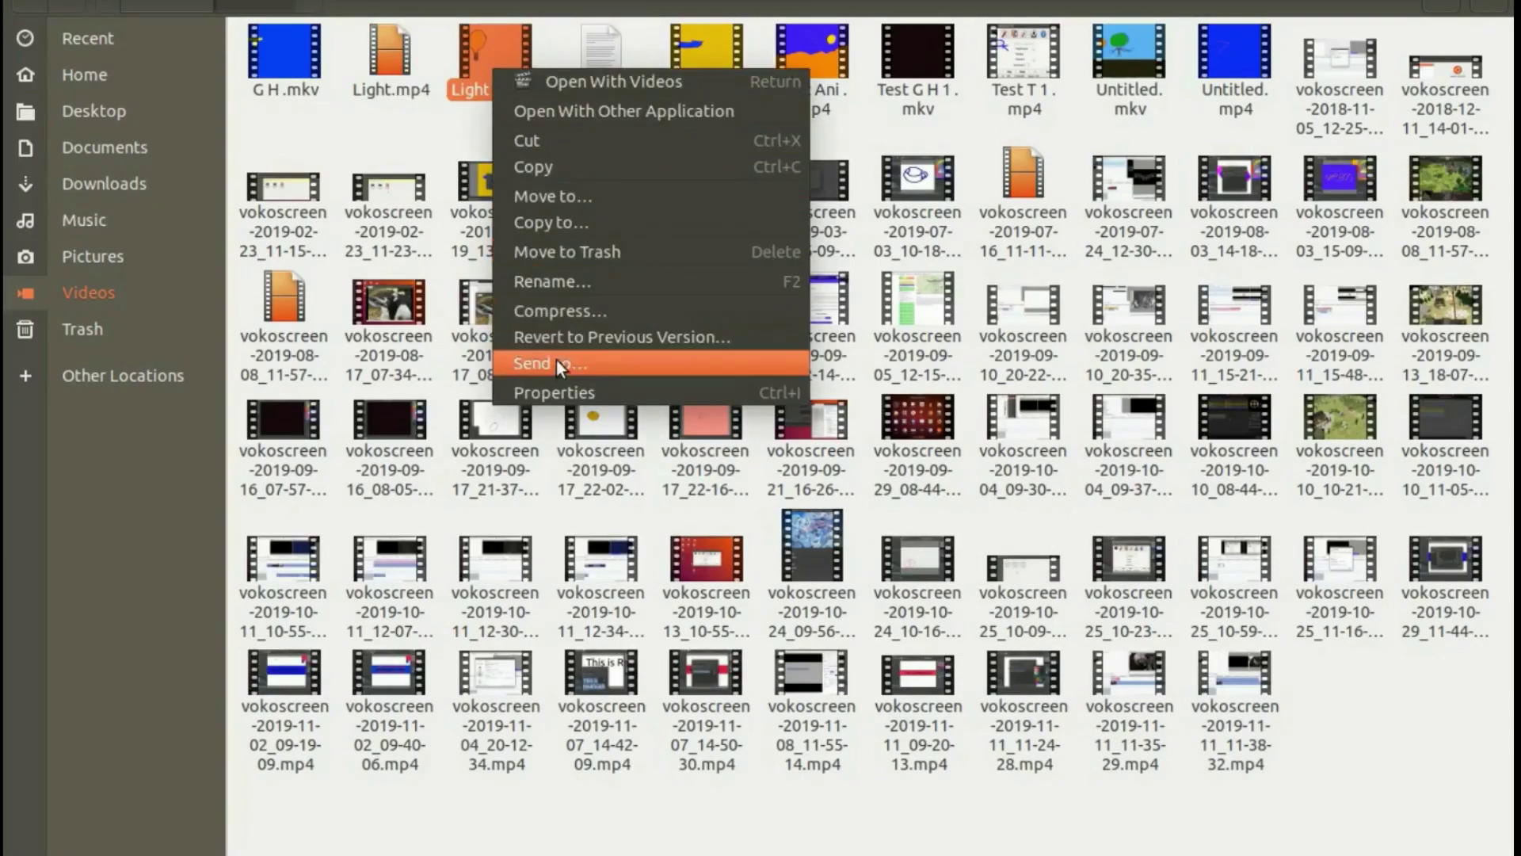
{"action": "left_click", "coordinate": [572, 396]}
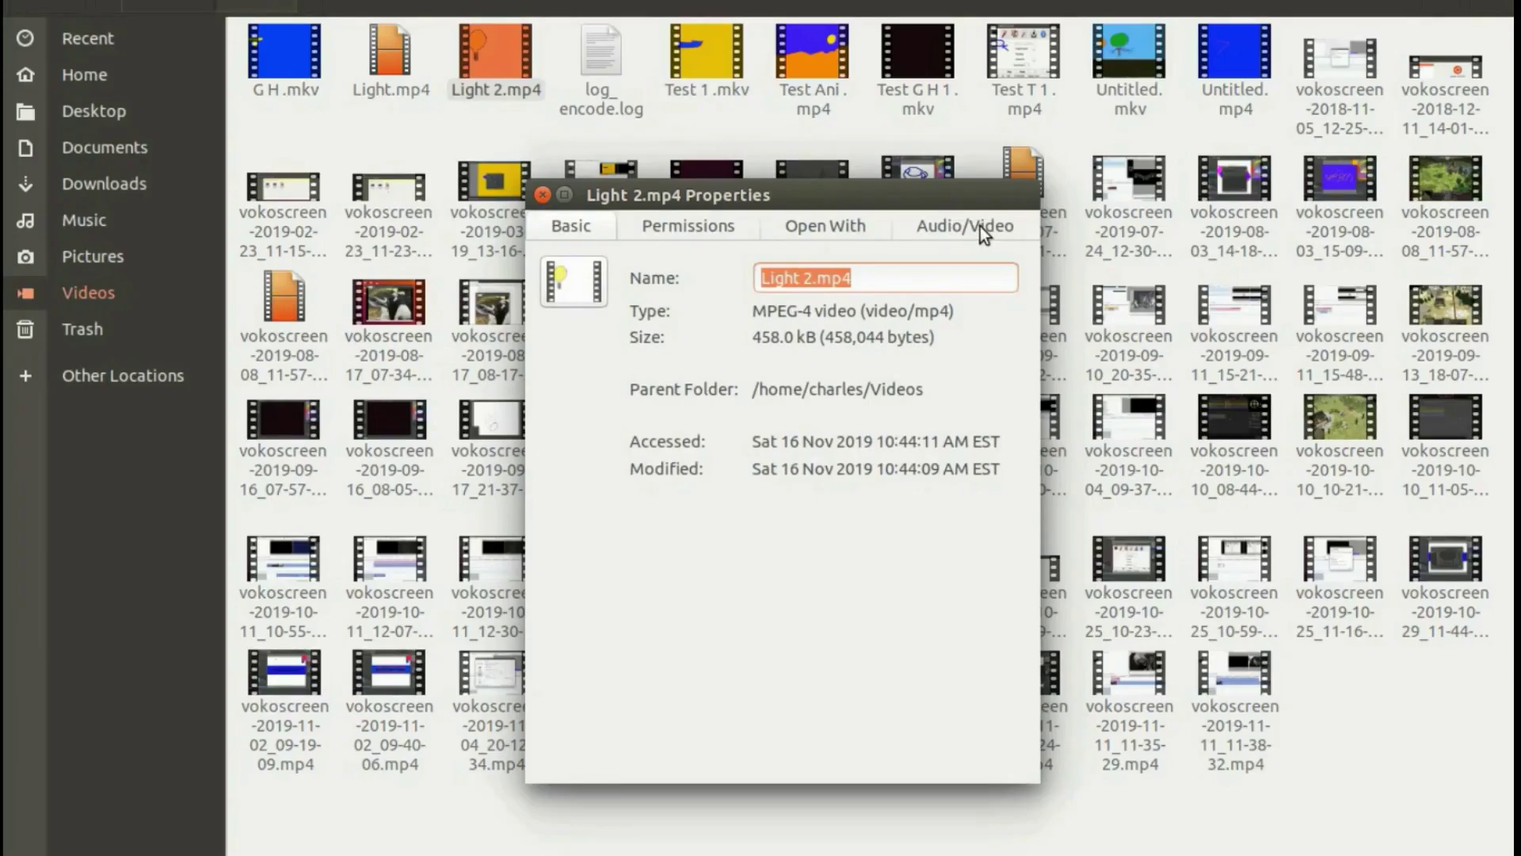
Close the Light 2.mp4 properties and play the clip in an enlarged, floating, then re-docked Project Monitor.
{"action": "left_click", "coordinate": [544, 196]}
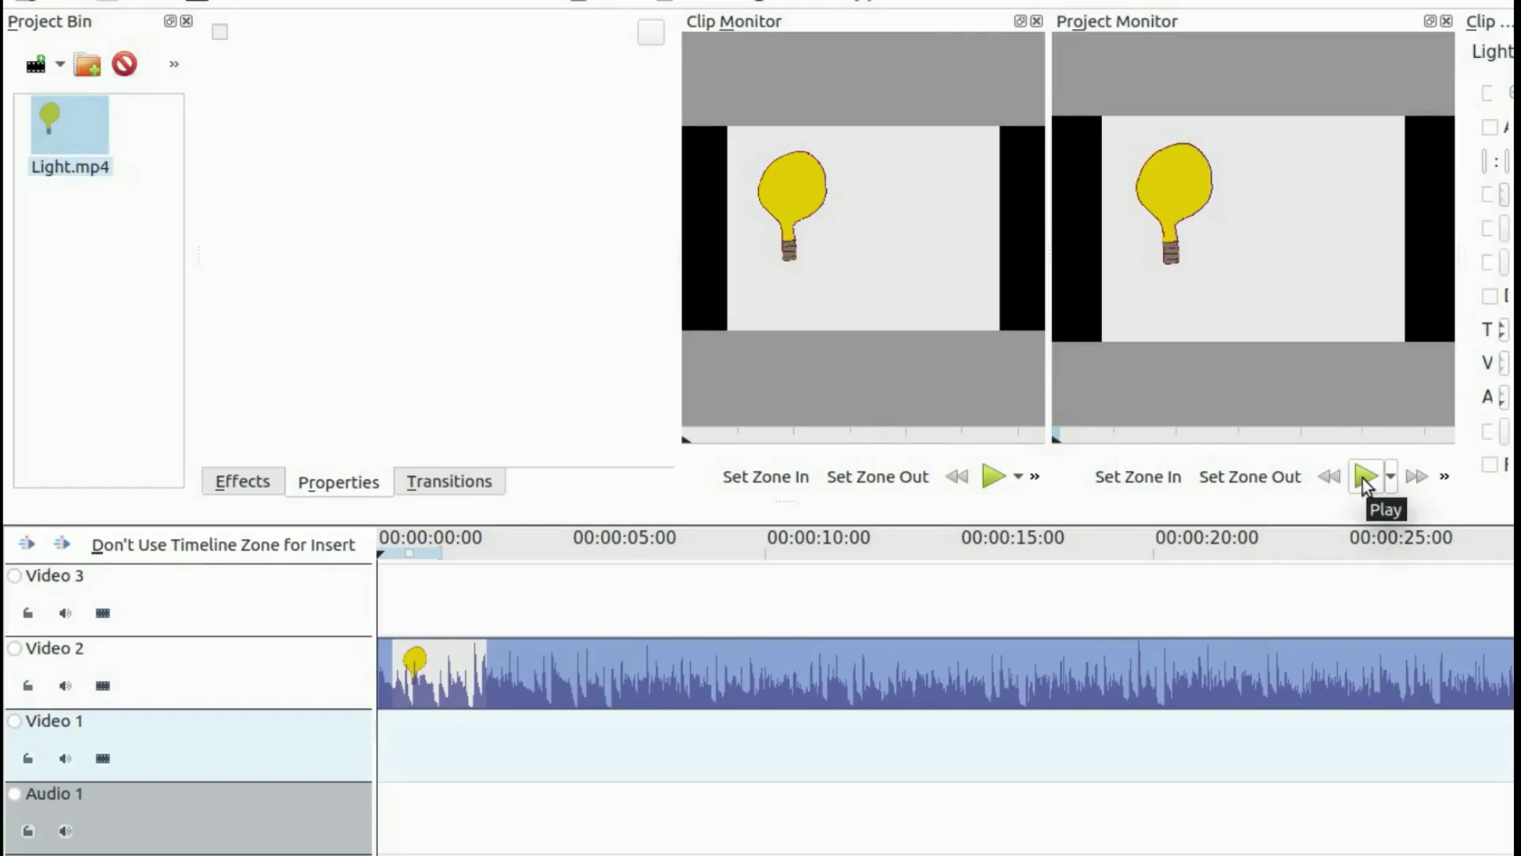
{"action": "left_click", "coordinate": [1429, 24]}
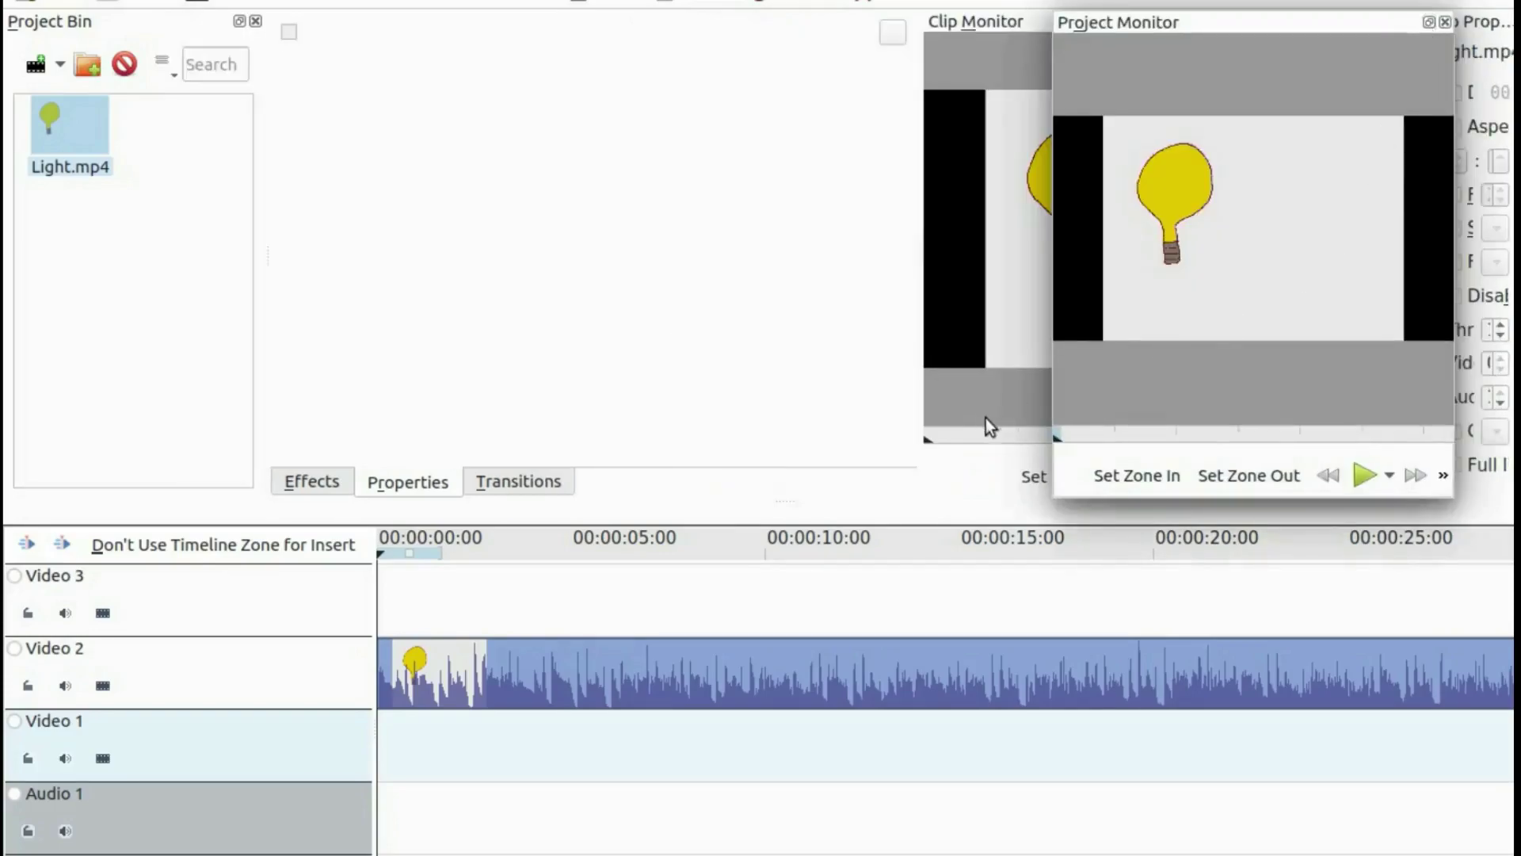
{"action": "left_click_drag", "start_coordinate": [1058, 400], "coordinate": [341, 458]}
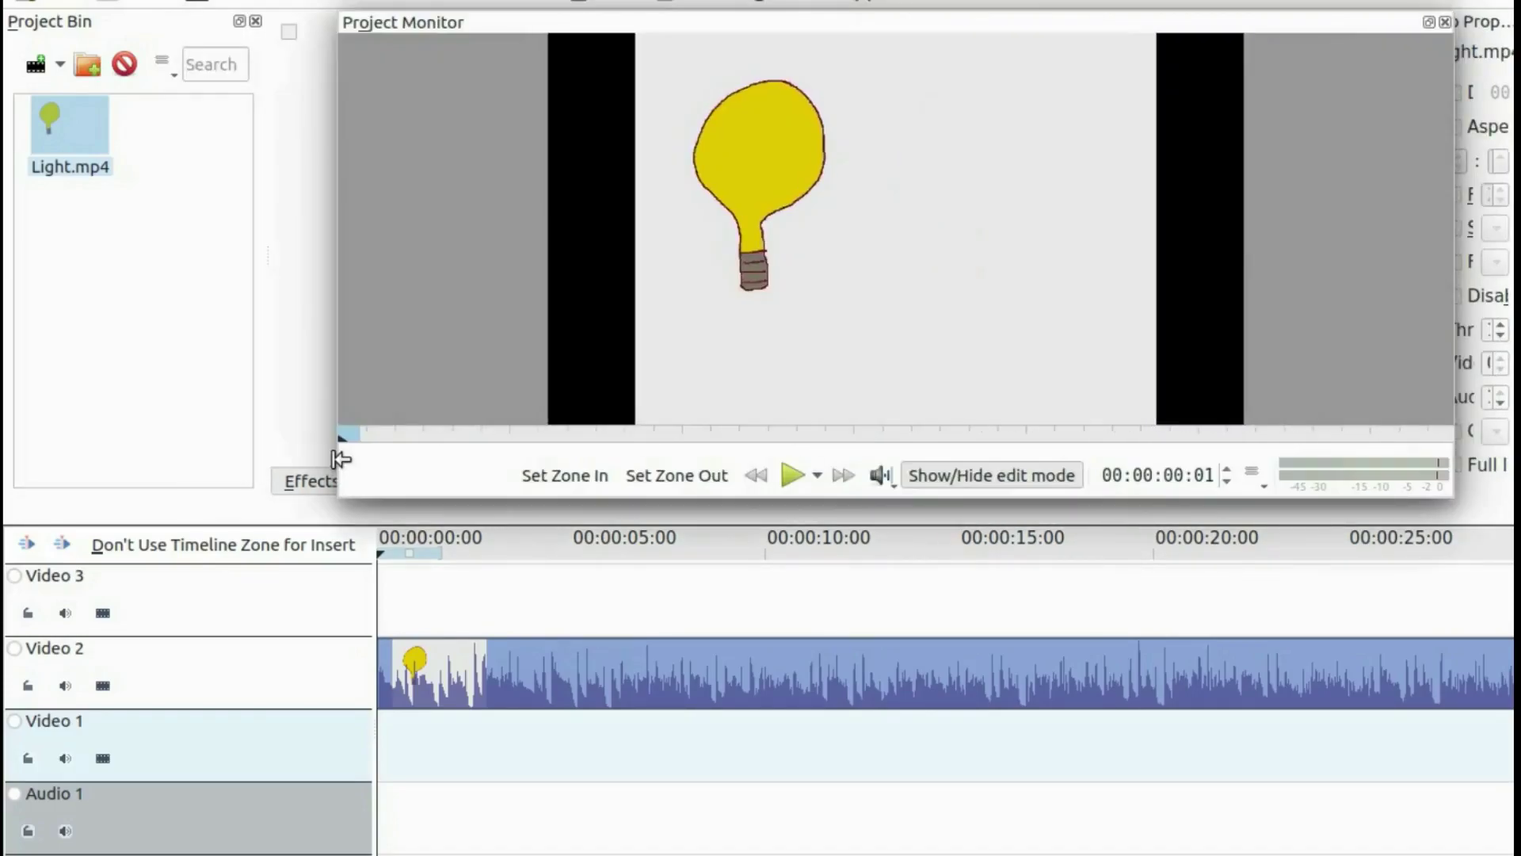
{"action": "left_click", "coordinate": [793, 476]}
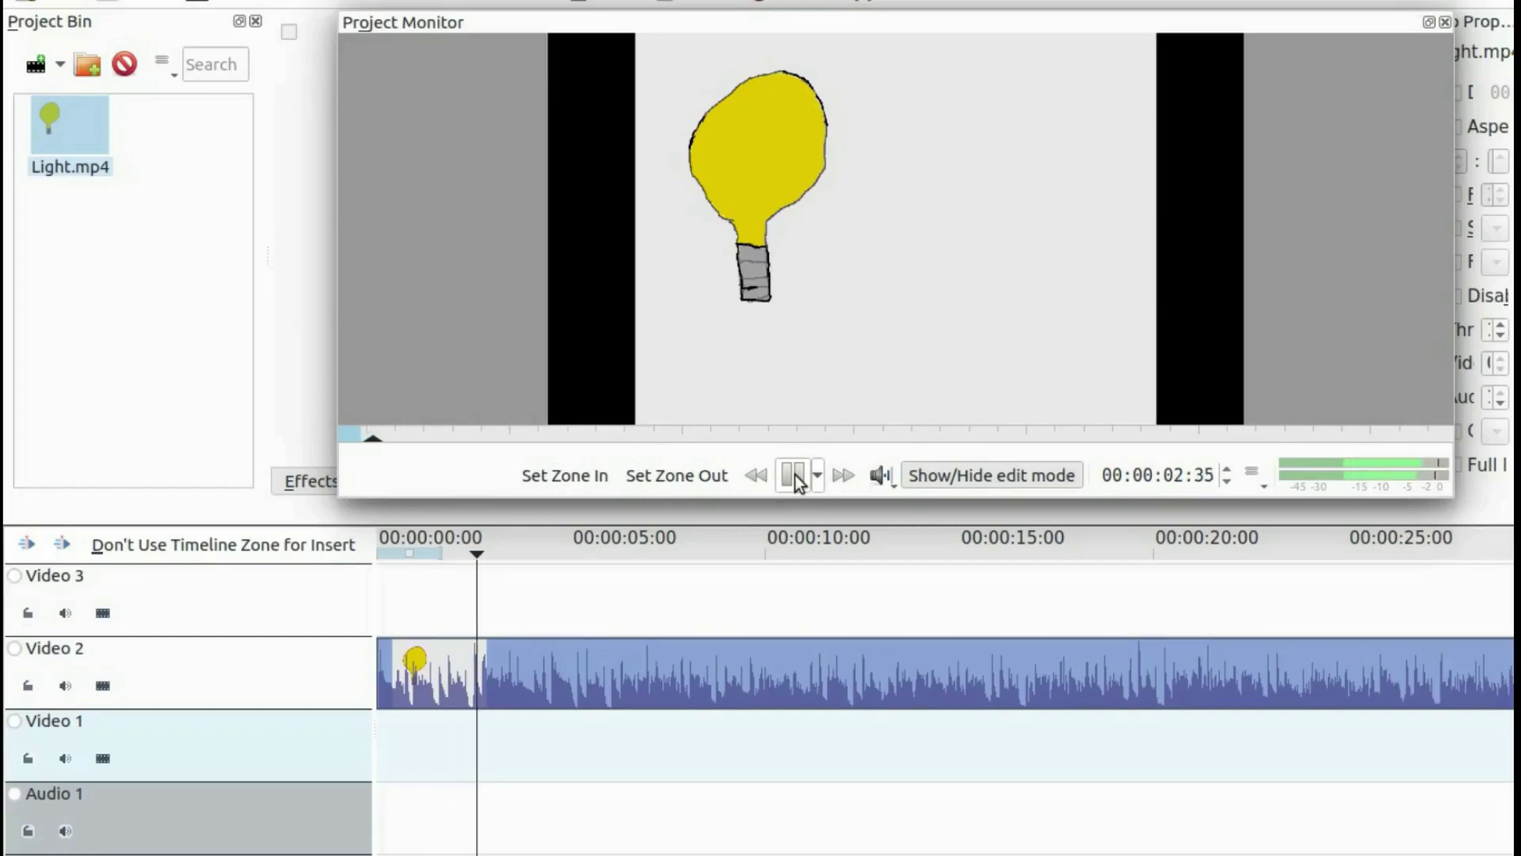
{"action": "left_click", "coordinate": [793, 475]}
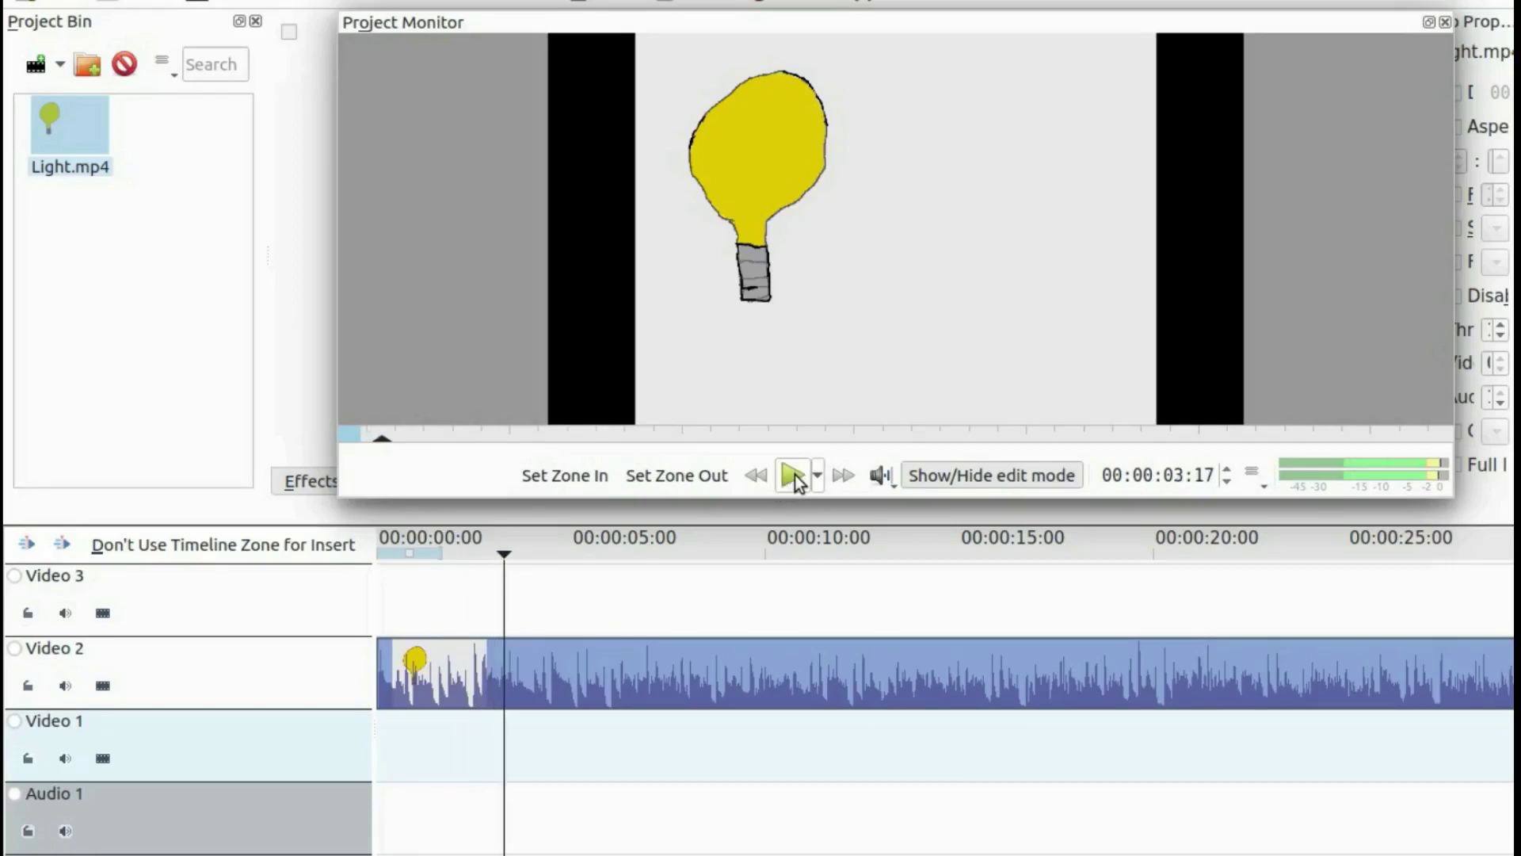
{"action": "left_click", "coordinate": [1427, 23]}
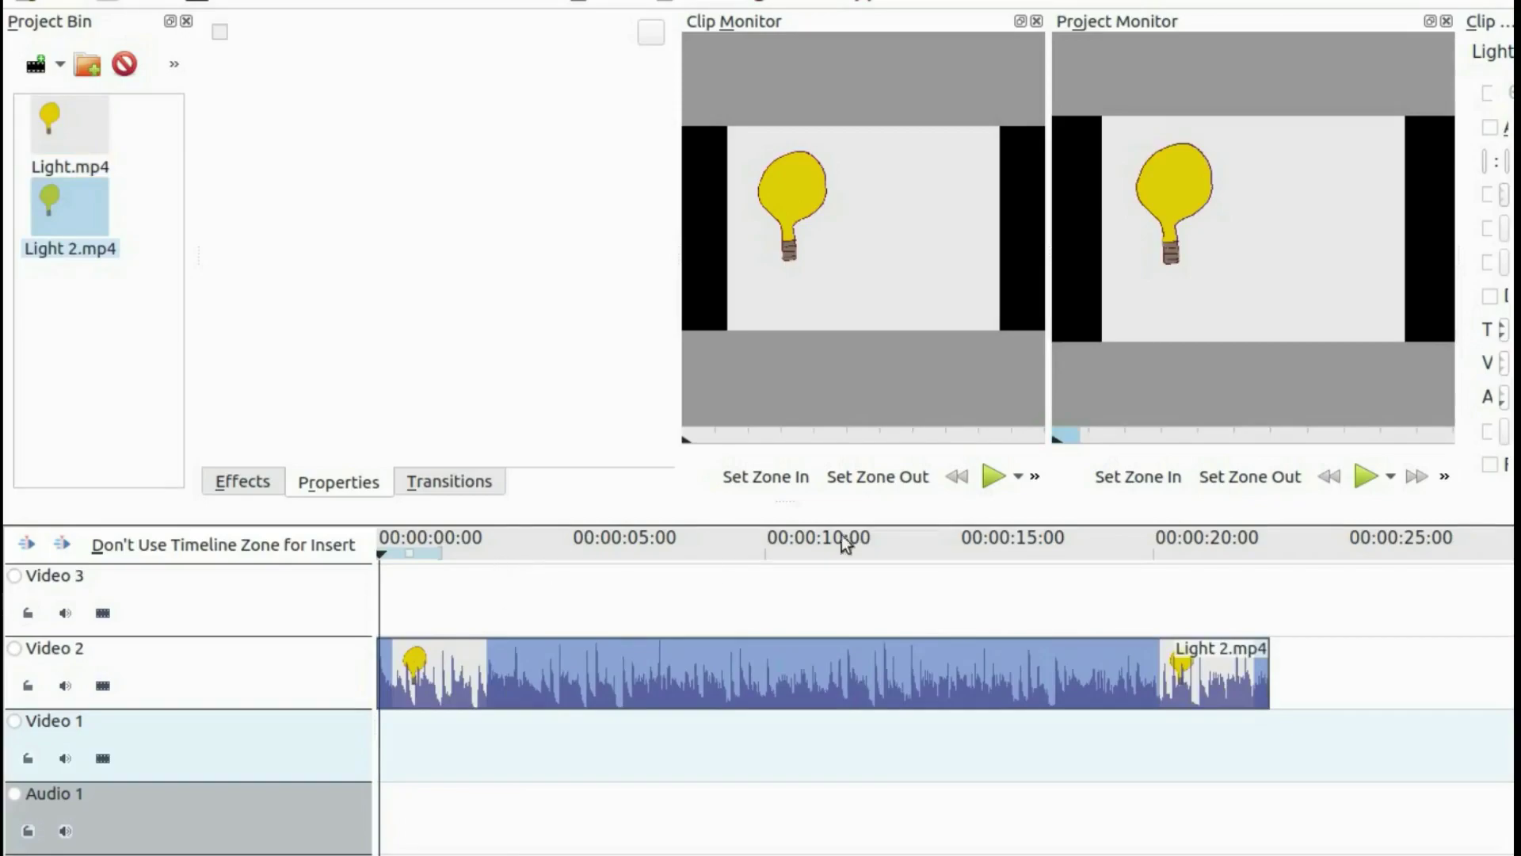
{"action": "left_click", "coordinate": [1429, 22]}
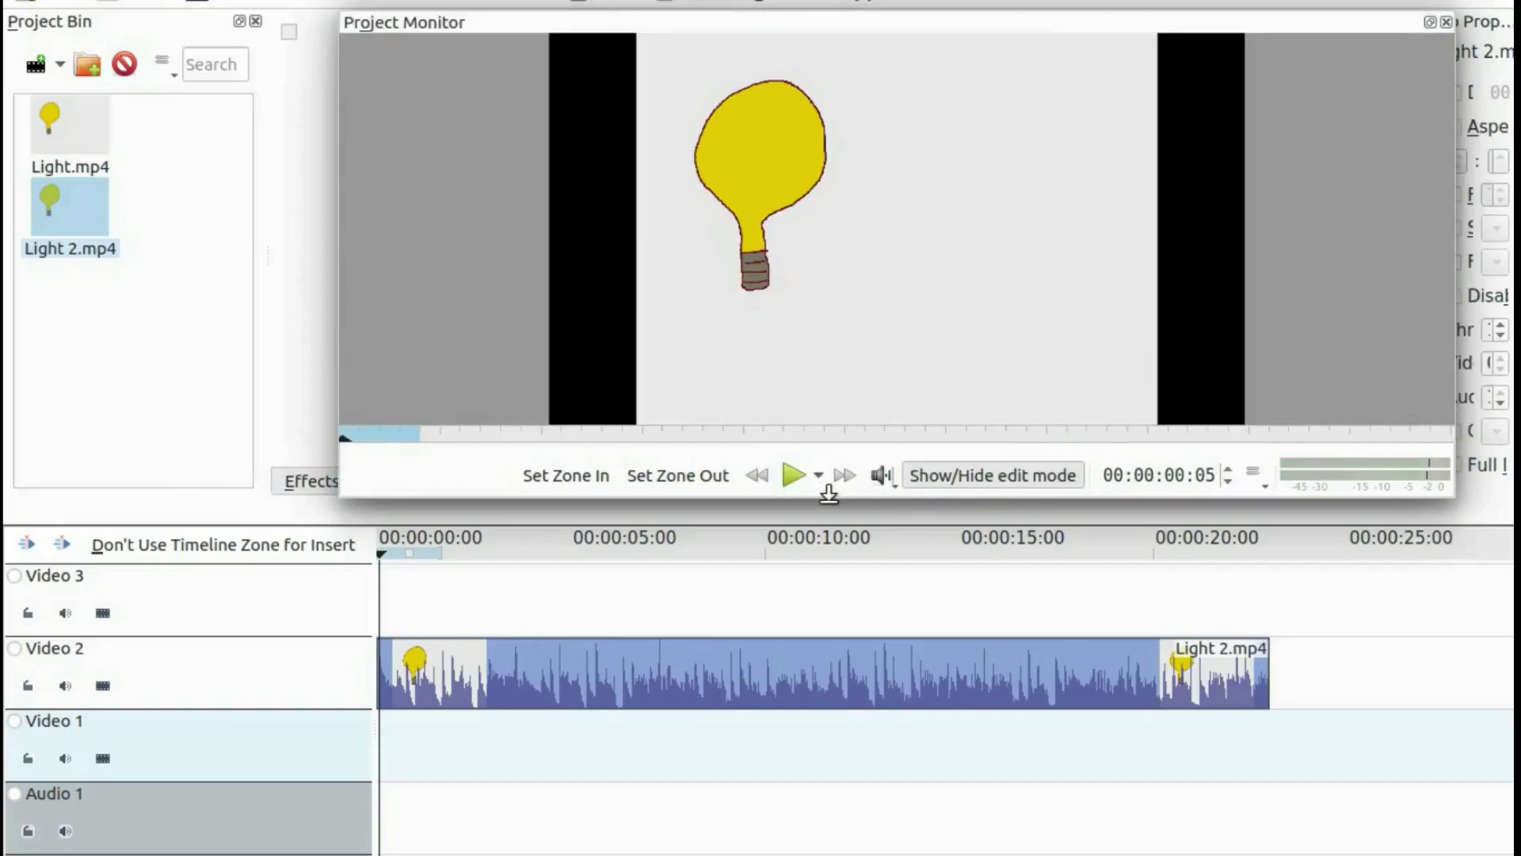
{"action": "left_click", "coordinate": [793, 476]}
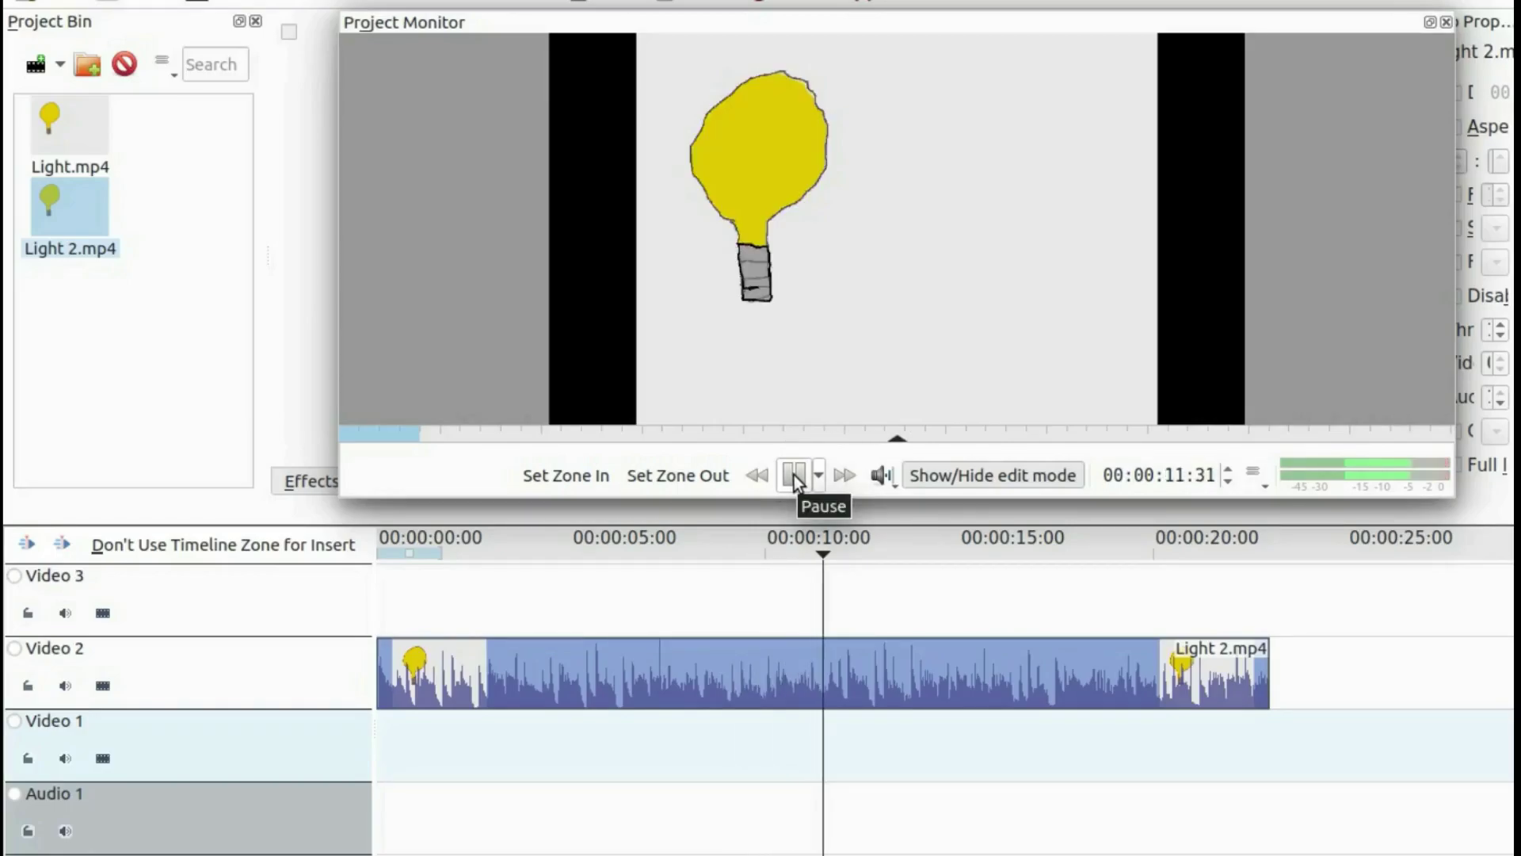
{"action": "left_click", "coordinate": [794, 473]}
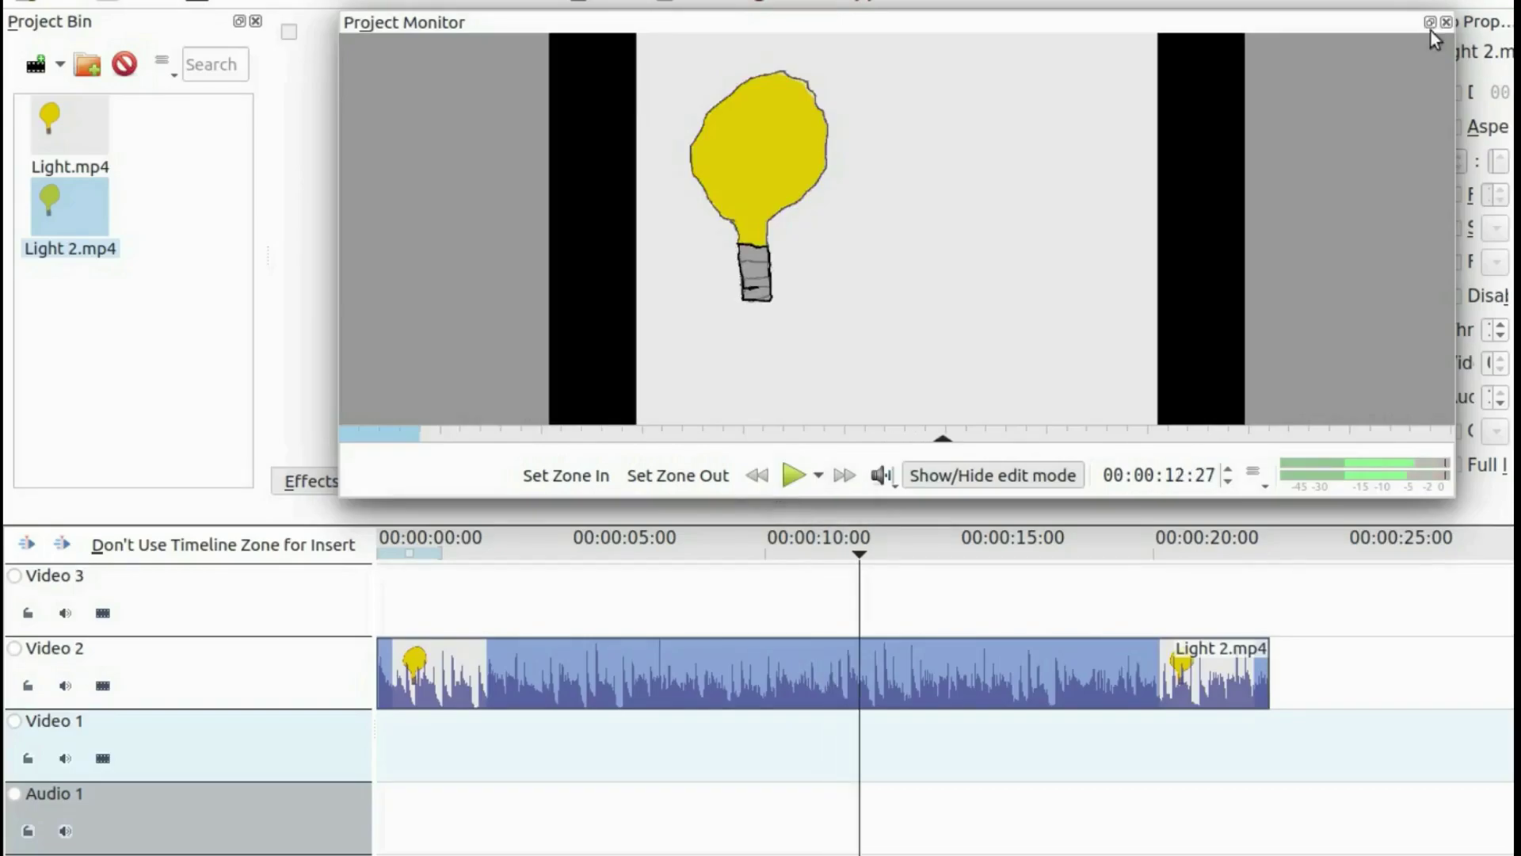
{"action": "left_click", "coordinate": [1434, 25]}
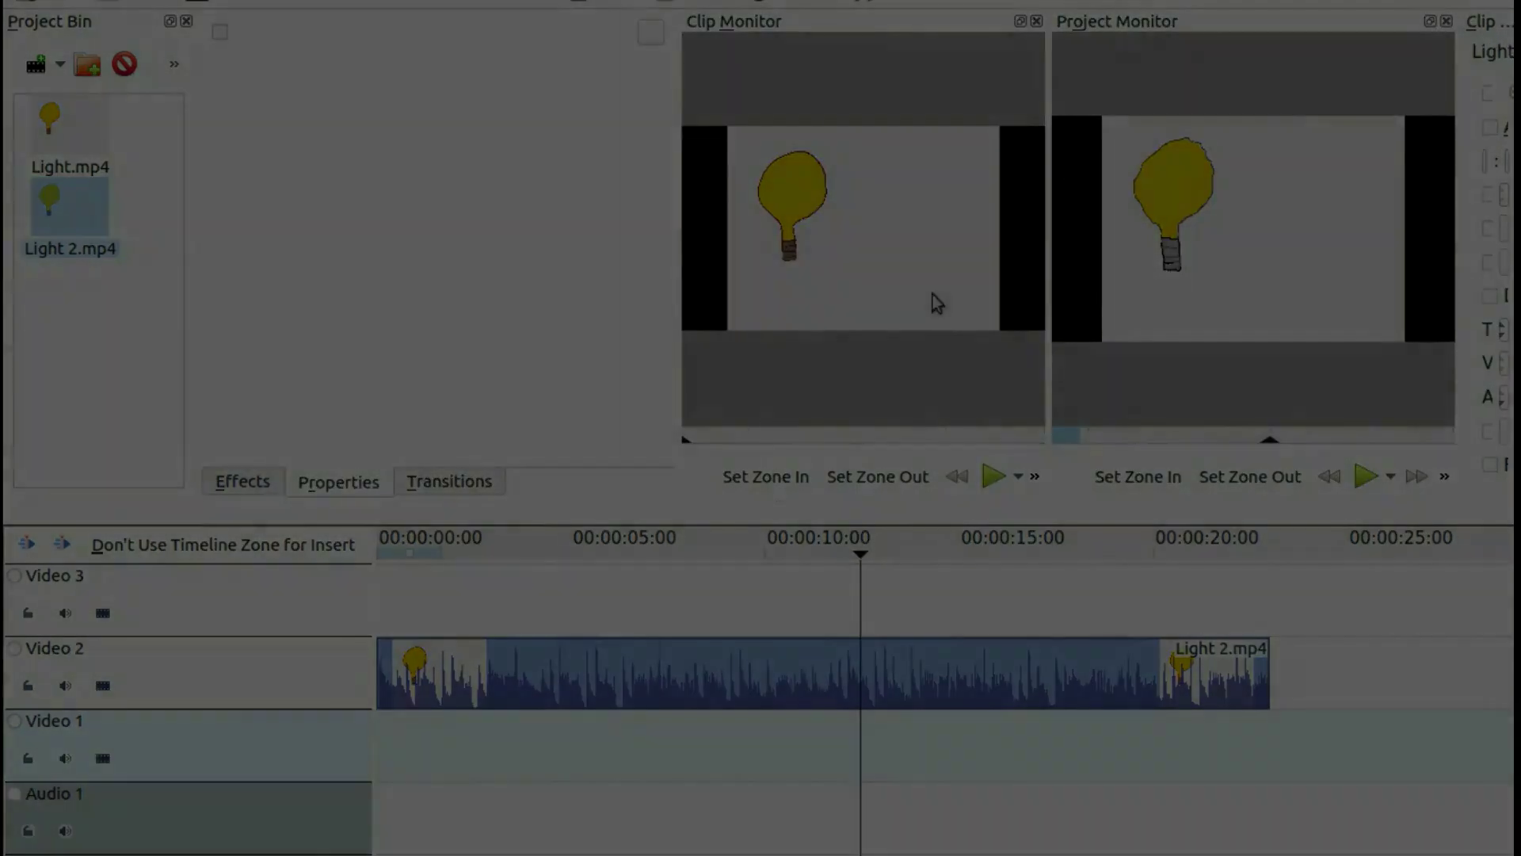